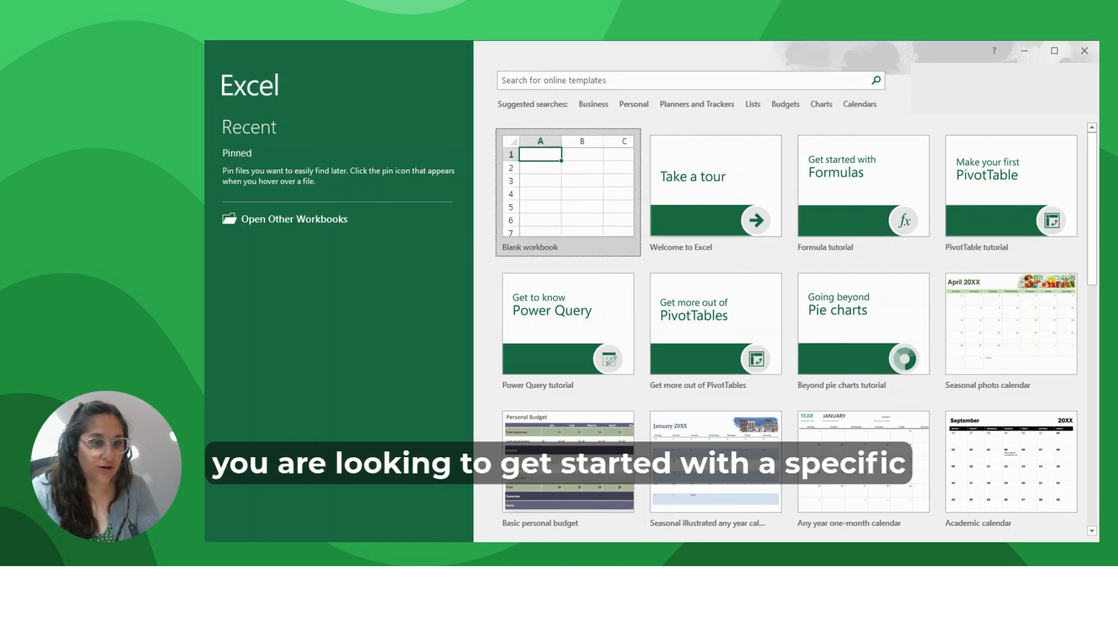
# - Browse the available templates and create a new blank workbook
pyautogui.scroll(-1, 863, 387)
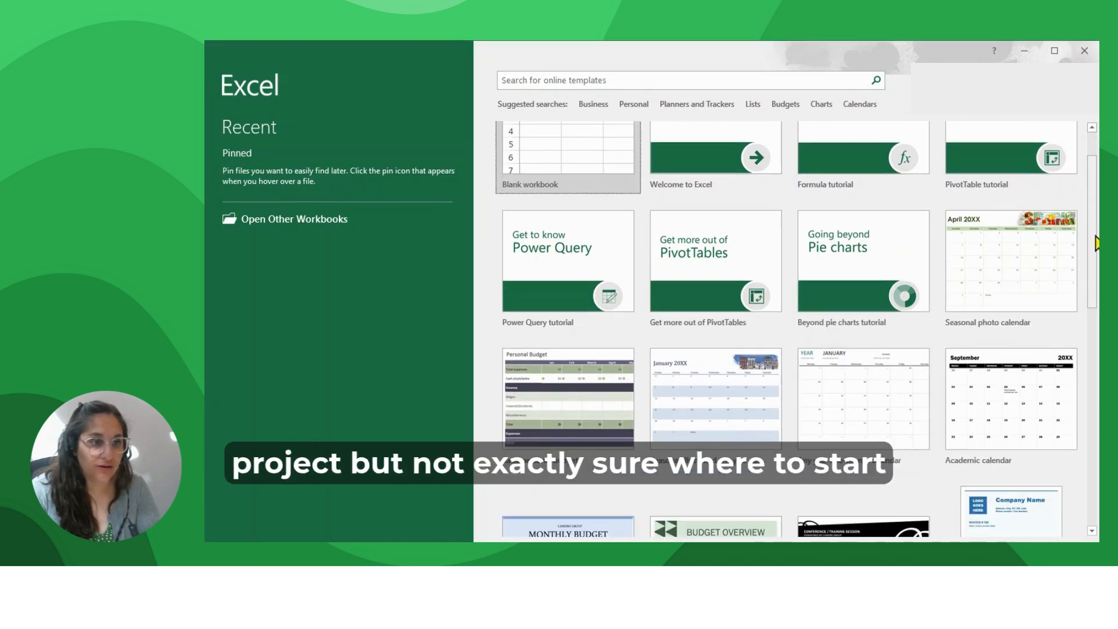
pyautogui.moveTo(1098, 245); pyautogui.dragTo(1091, 197)
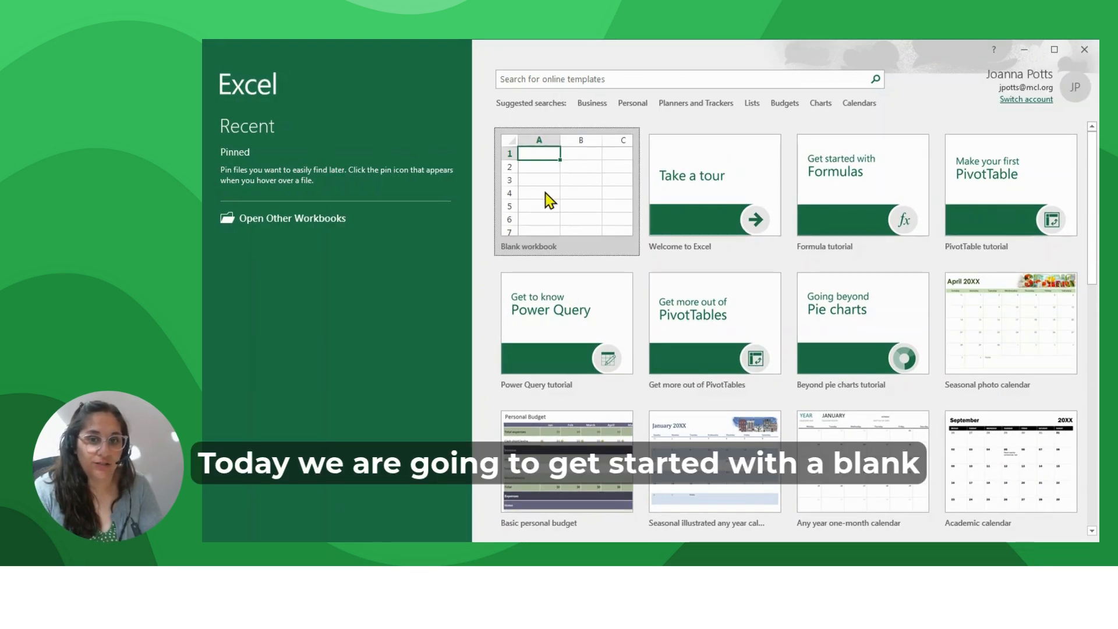
pyautogui.click(537, 200)
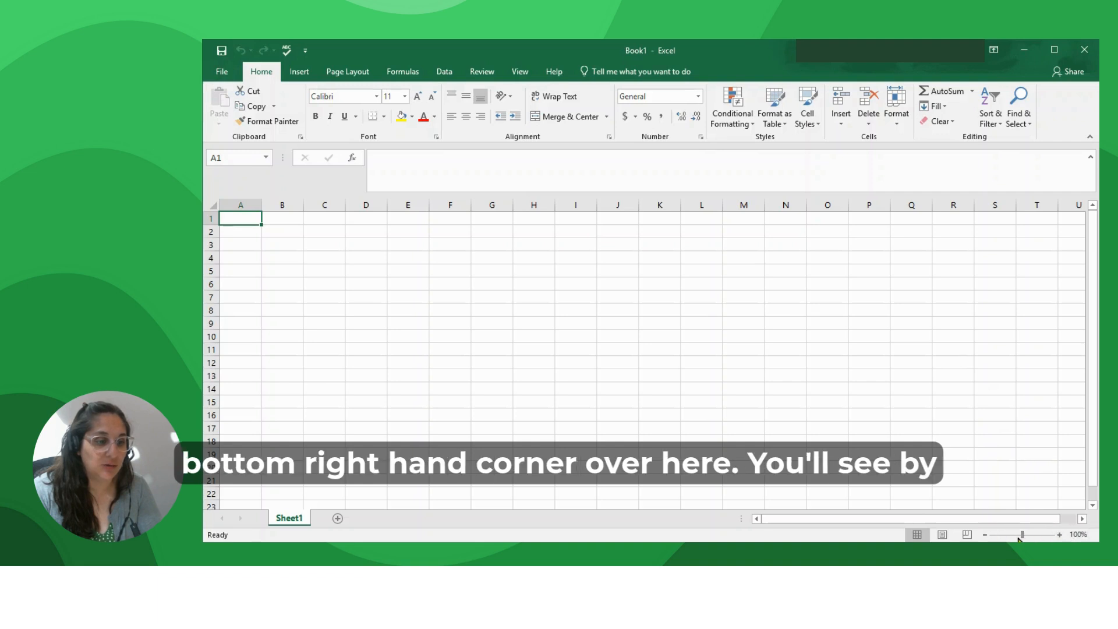
# - Set the worksheet zoom to 150%
pyautogui.click(1060, 534)
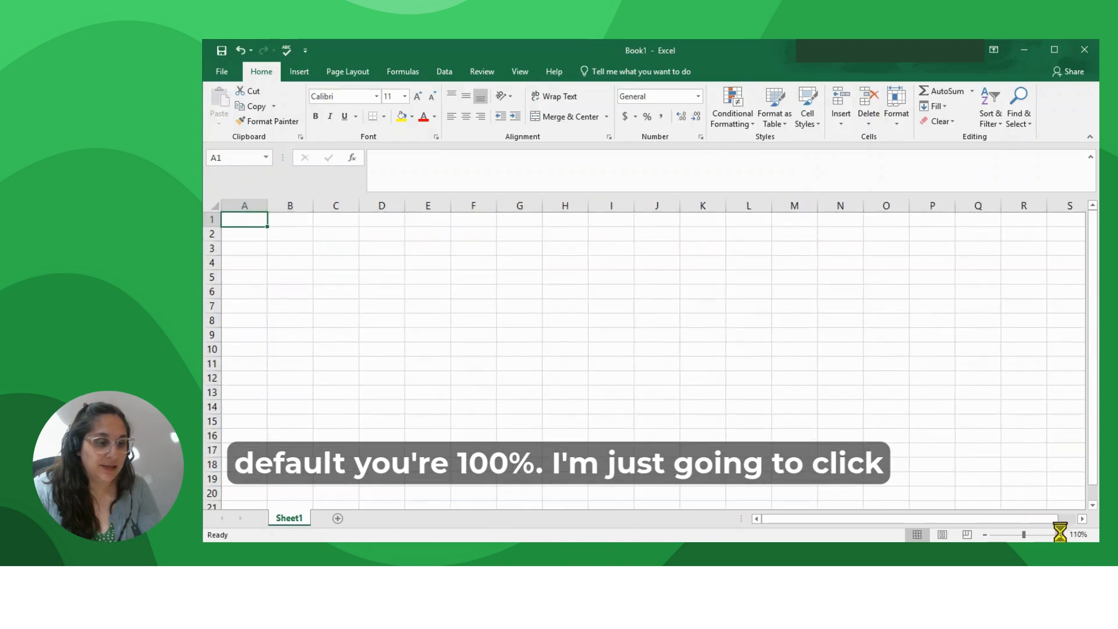
pyautogui.click(1060, 534)
pyautogui.click(1059, 535)
pyautogui.click(1060, 535)
pyautogui.click(1060, 535)
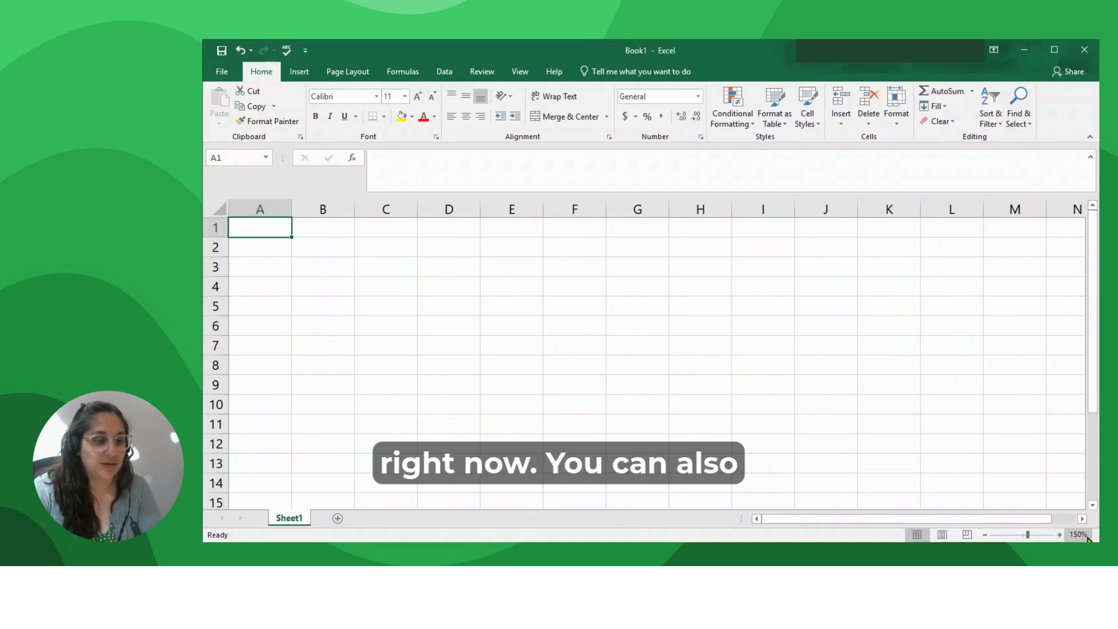
pyautogui.click(1087, 537)
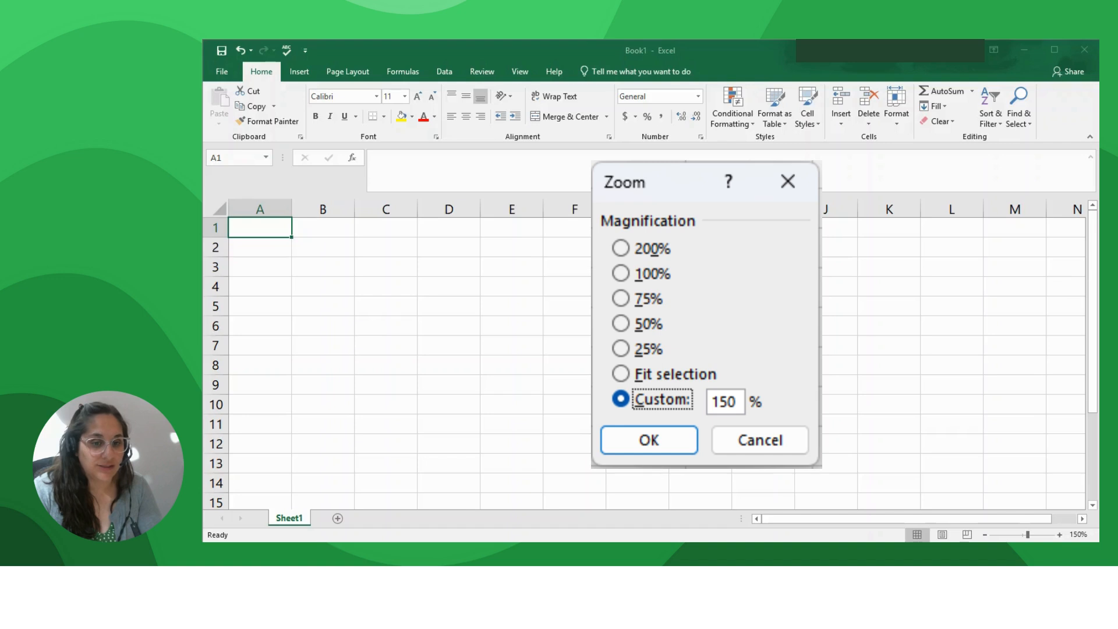
pyautogui.click(649, 440)
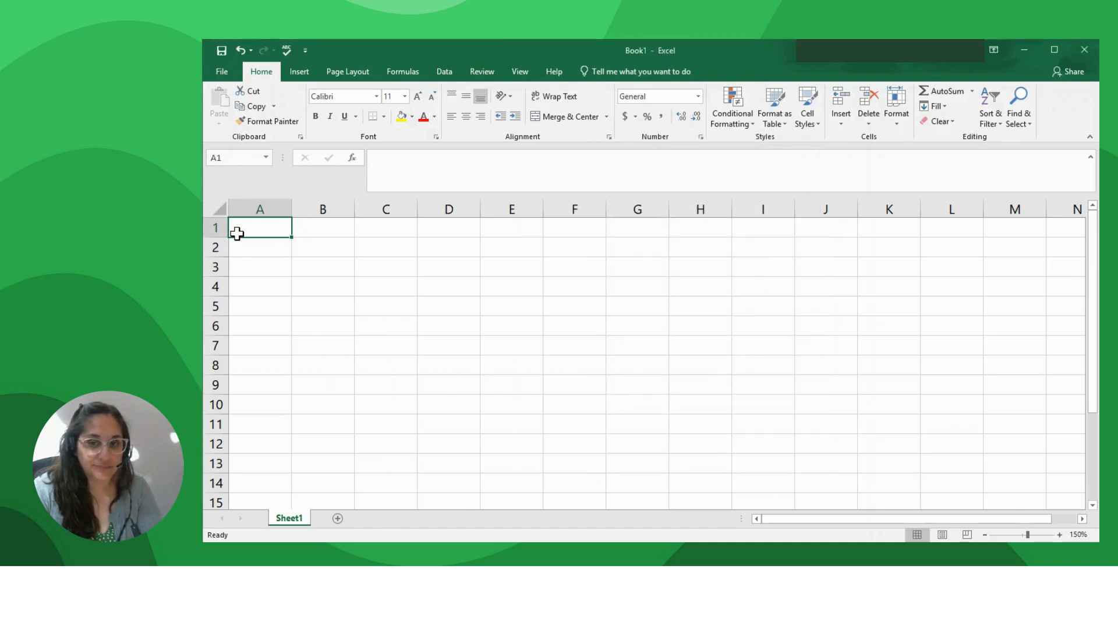
# - Enter Oatmeal in cell A1 and Chocolate Chip in cell A2
pyautogui.write('Oatmeal')
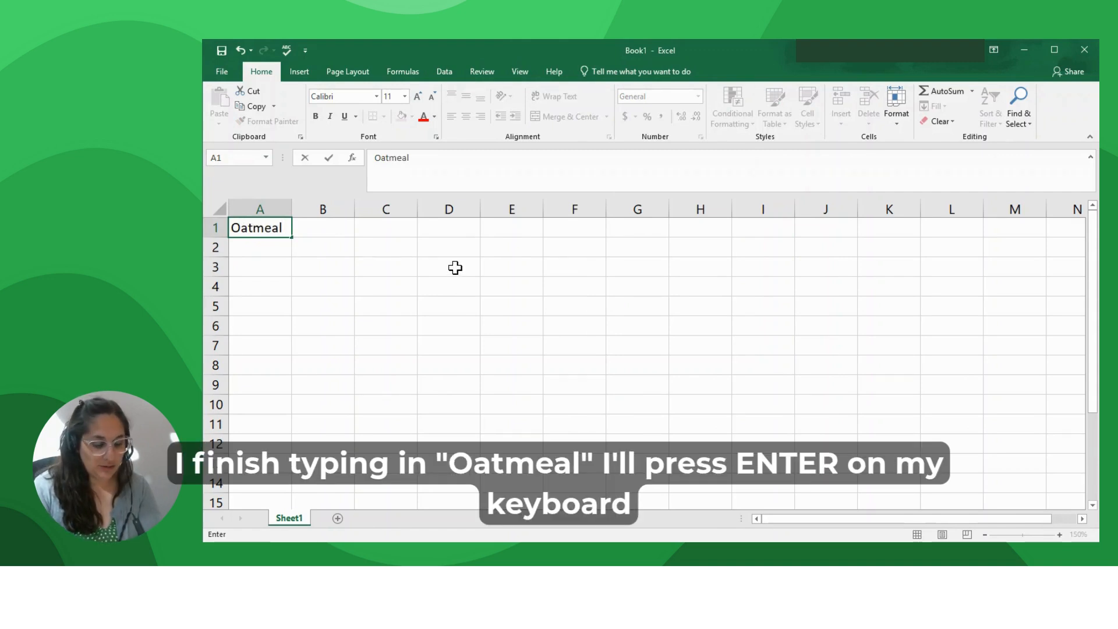
pyautogui.press('Return')
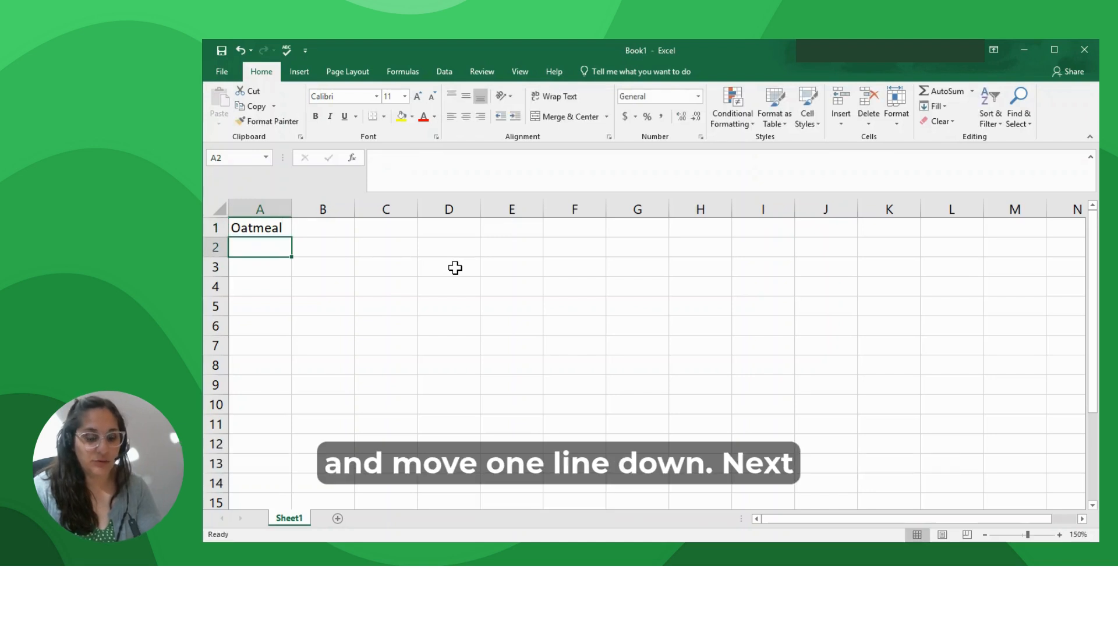
pyautogui.write('C')
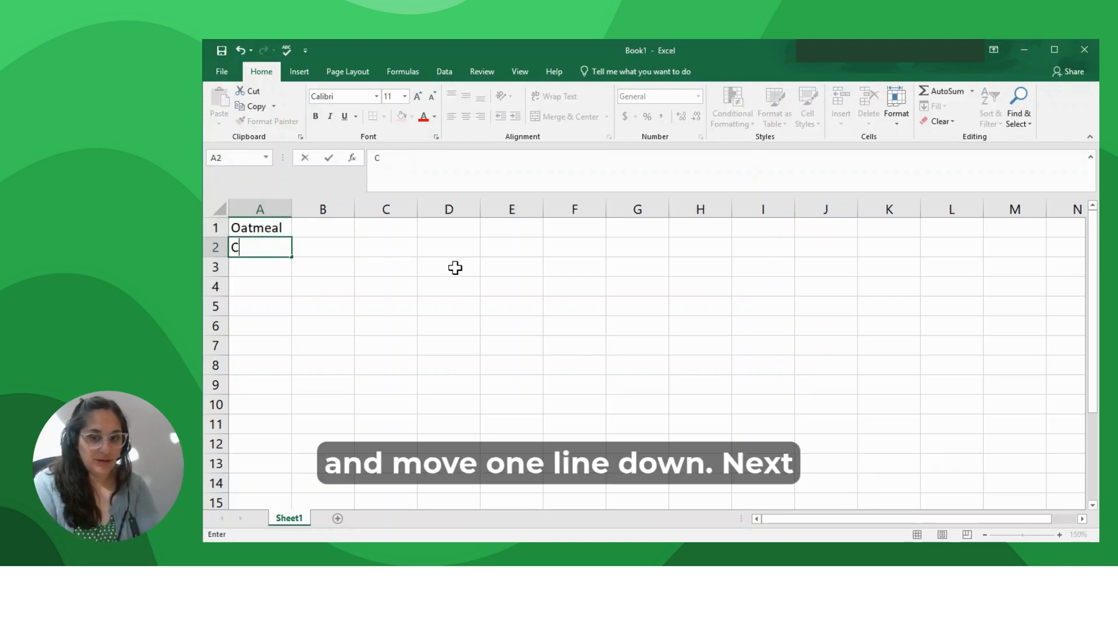
pyautogui.write('hocolate Chip')
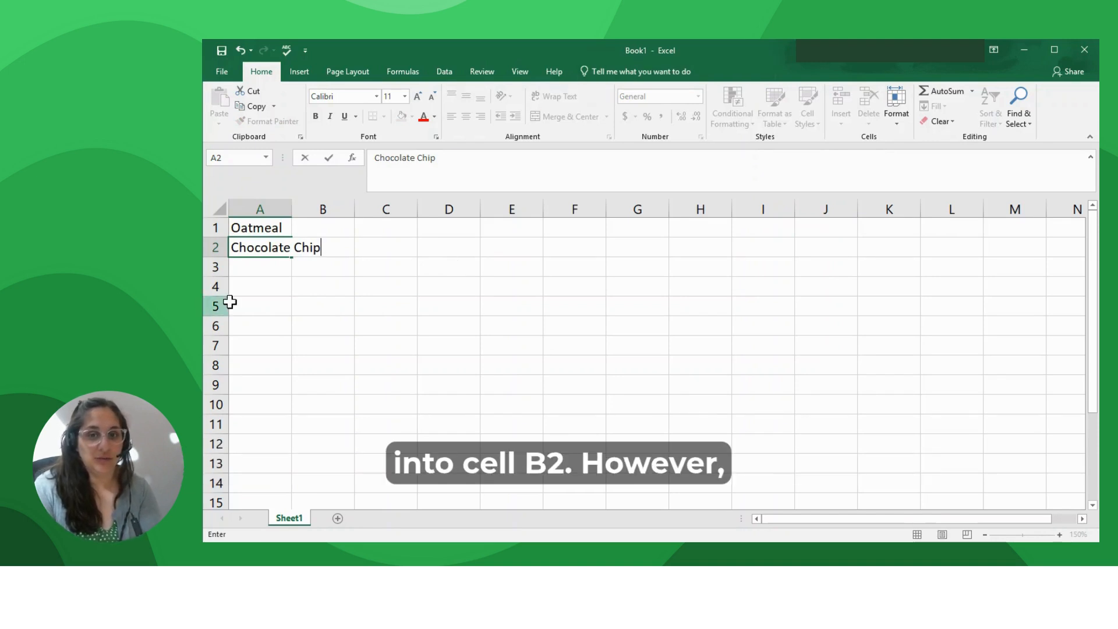
pyautogui.press('Return')
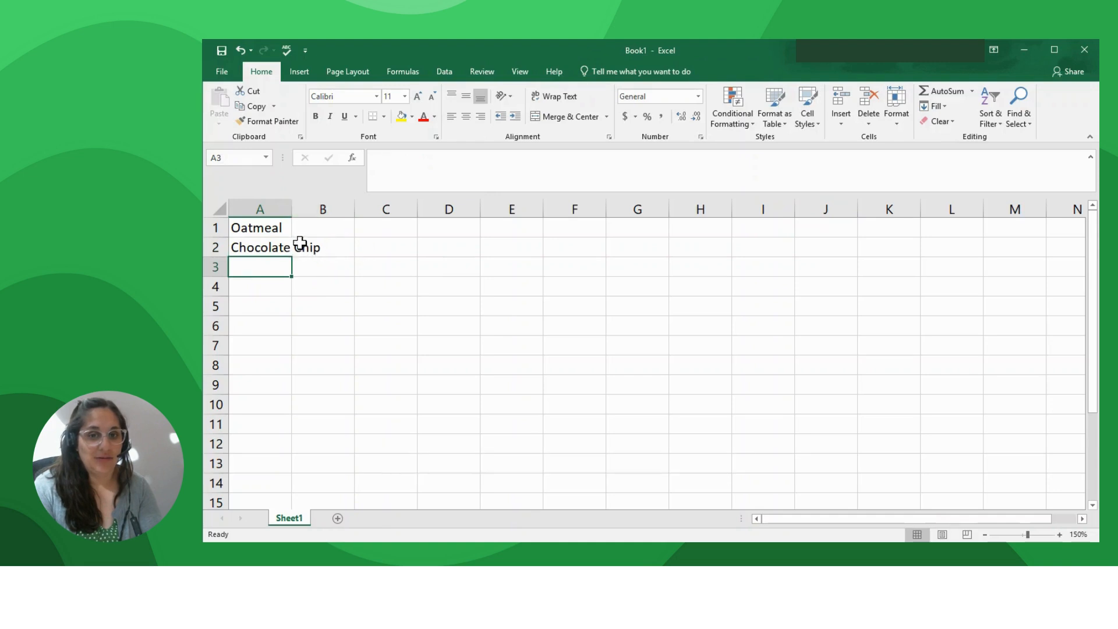
# - Enter a period in cell B2 beside the Chocolate Chip entry, and clear that cell again
pyautogui.click(241, 244)
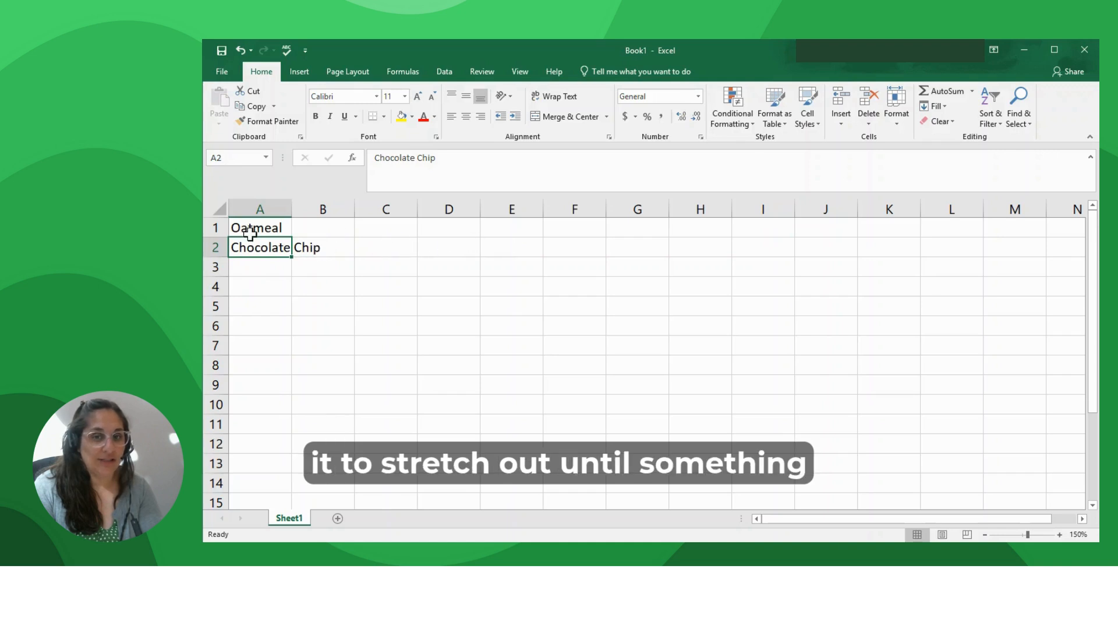
pyautogui.click(337, 248)
pyautogui.write('.')
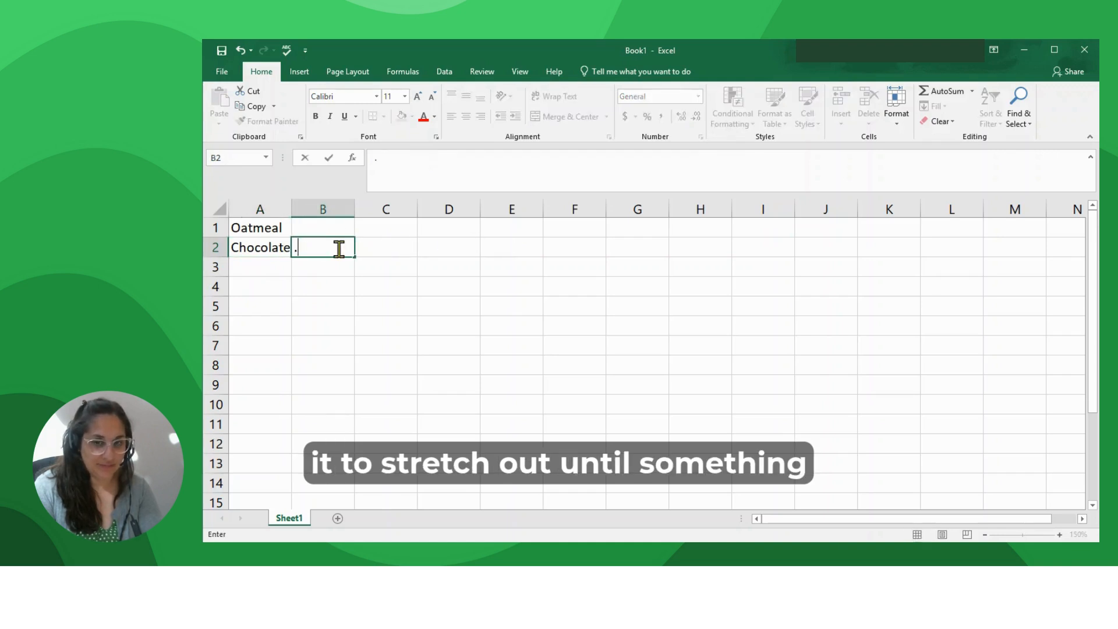
pyautogui.click(399, 249)
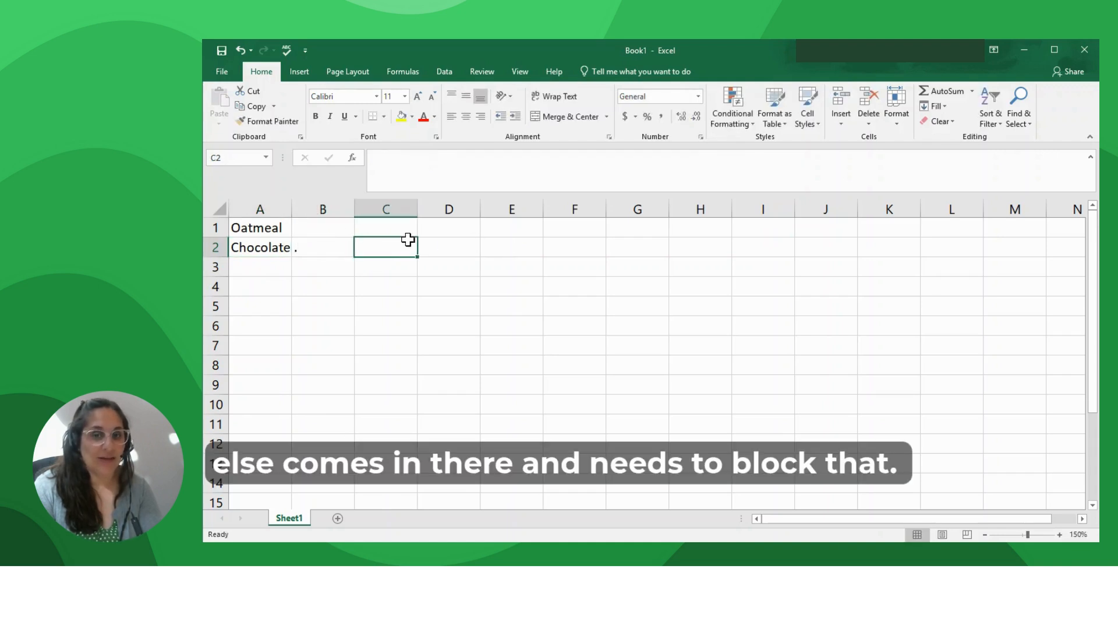
pyautogui.click(314, 250)
pyautogui.press('Delete')
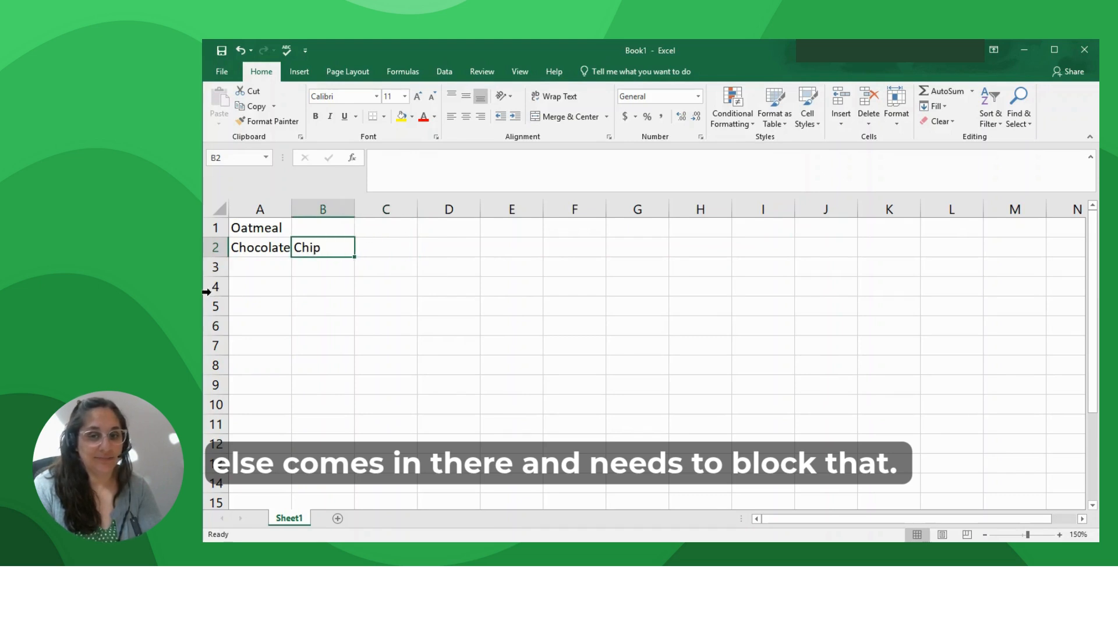
# - Continue the list in column A with Sugar in A3, Ginger Snap in A4 and Snickerdoodle in A5
pyautogui.click(250, 265)
pyautogui.write('Su')
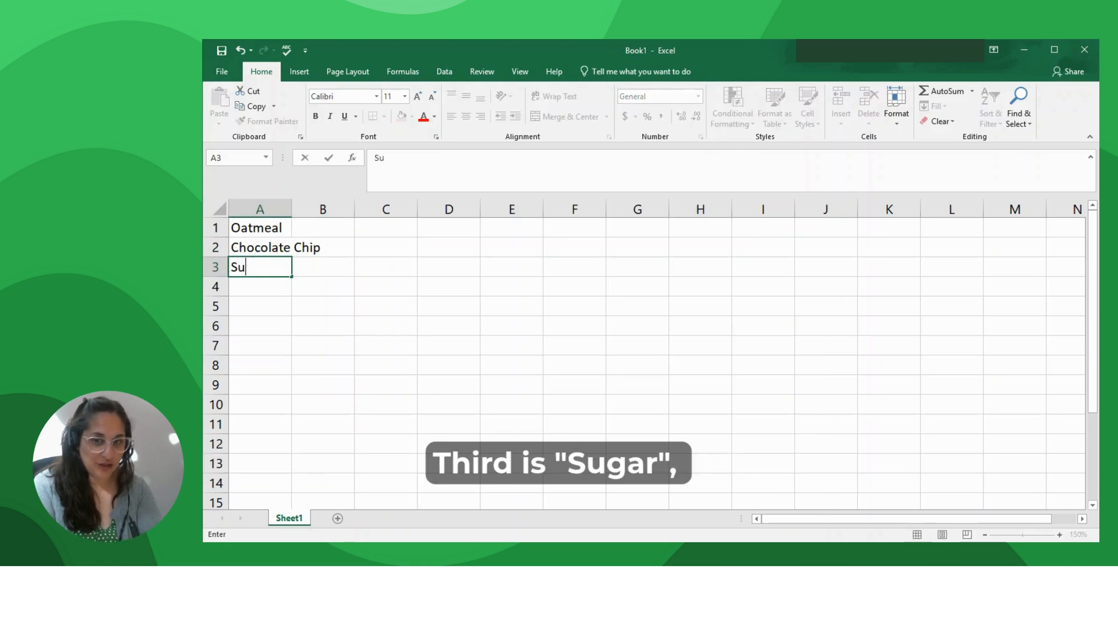
pyautogui.write('far')
pyautogui.press('Return')
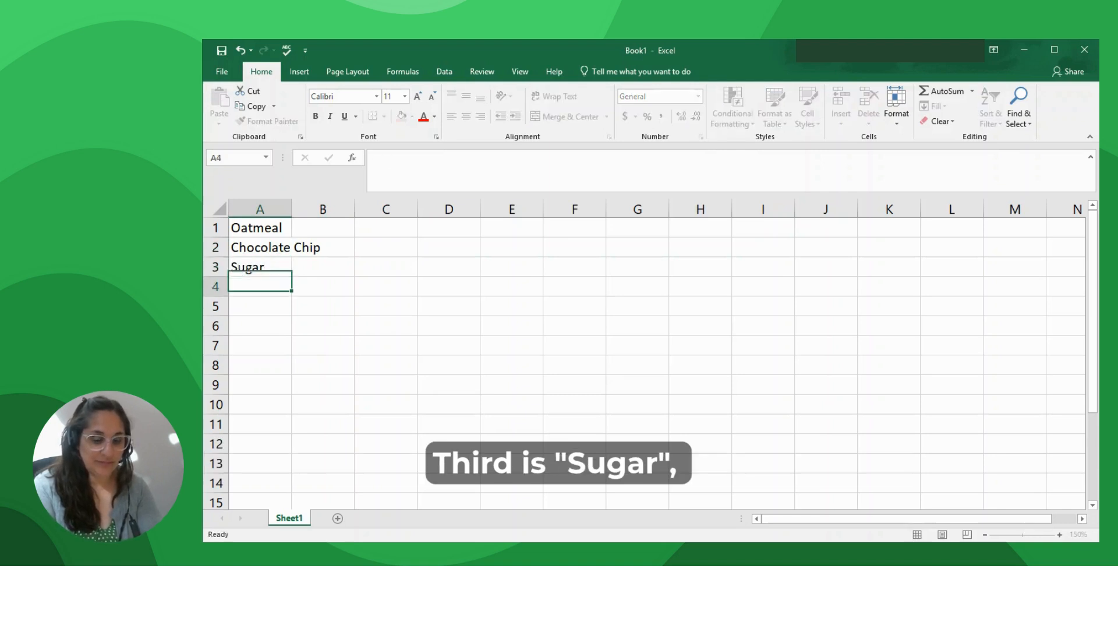
pyautogui.write('Gin')
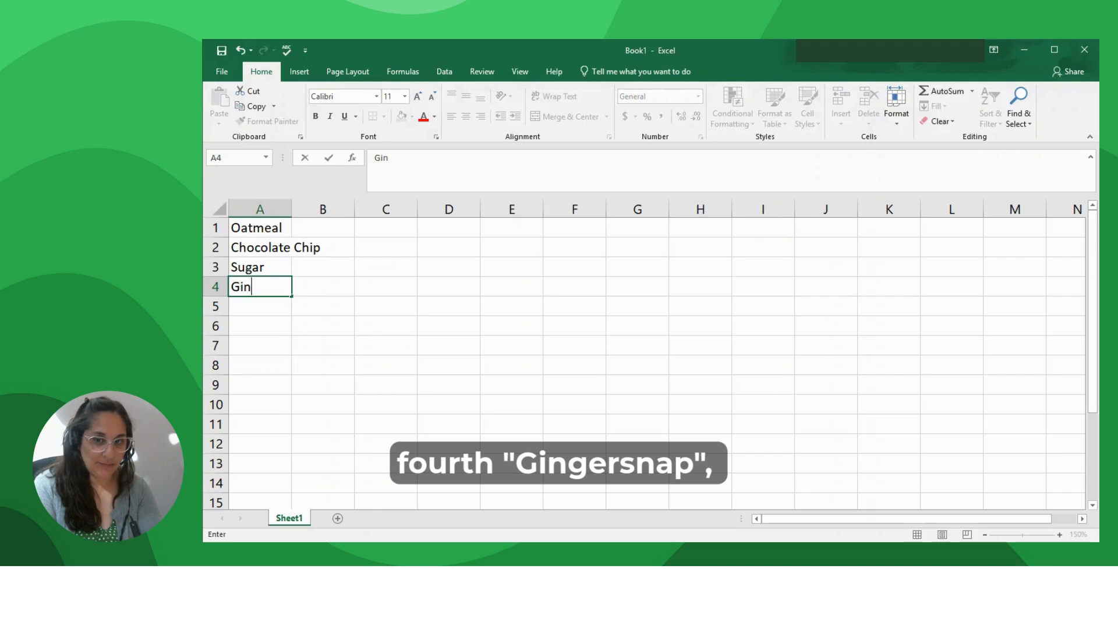
pyautogui.write('ger Snap')
pyautogui.press('Return')
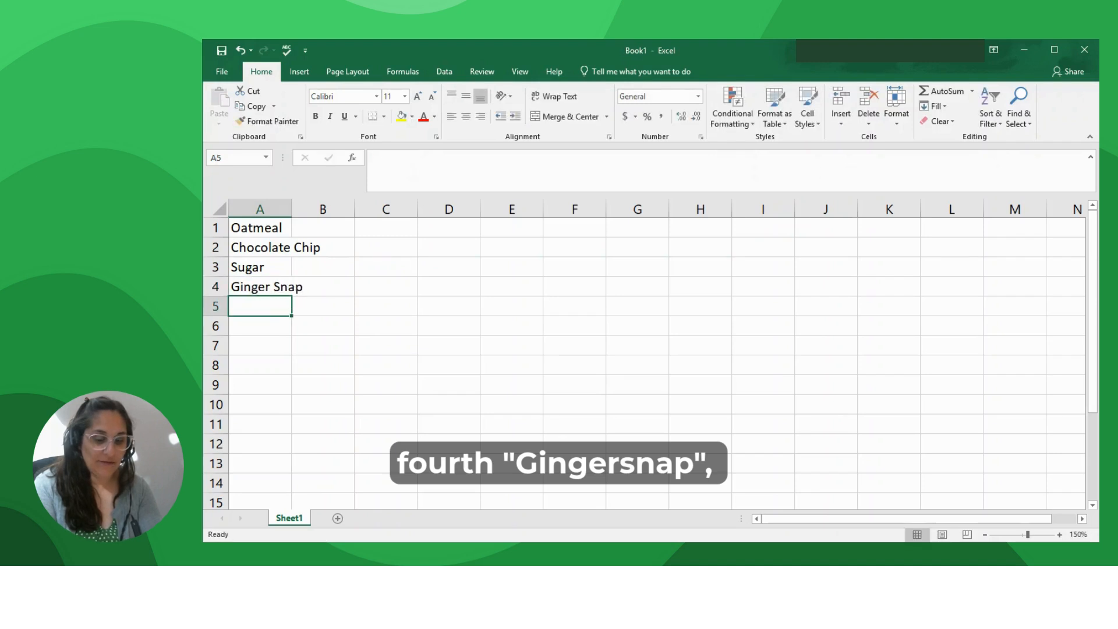
pyautogui.write('Snic')
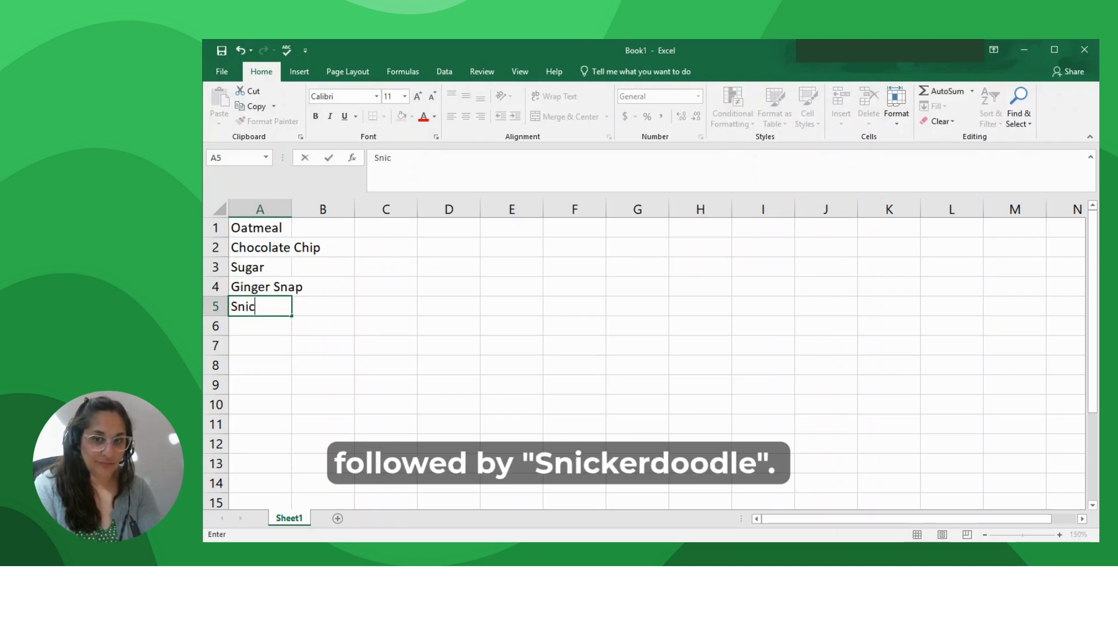
pyautogui.write('kerdoodle')
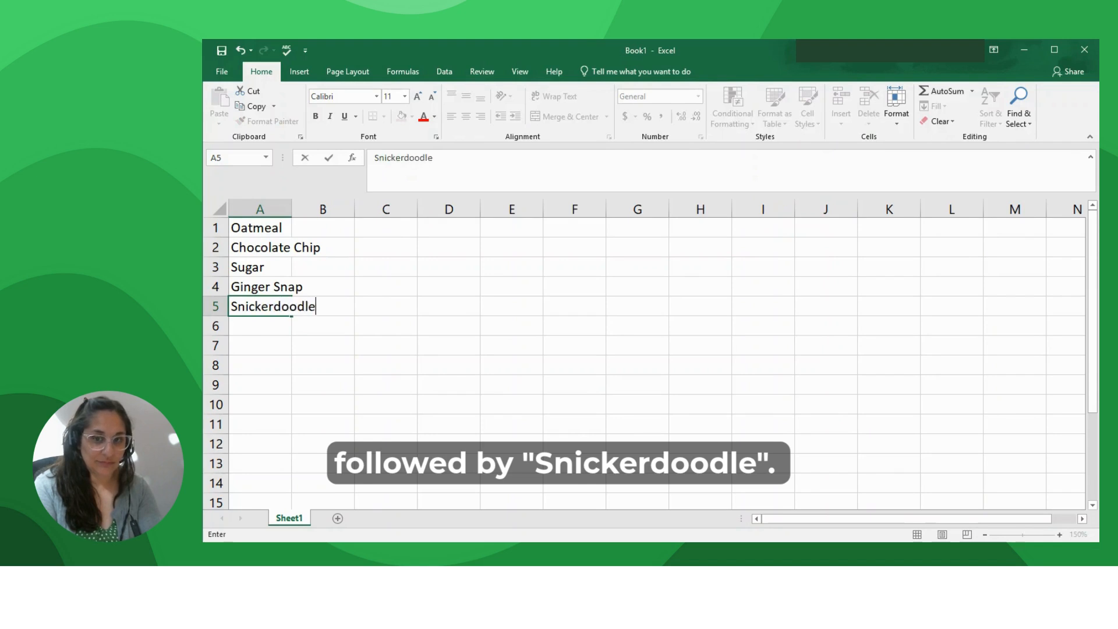
pyautogui.press('Return')
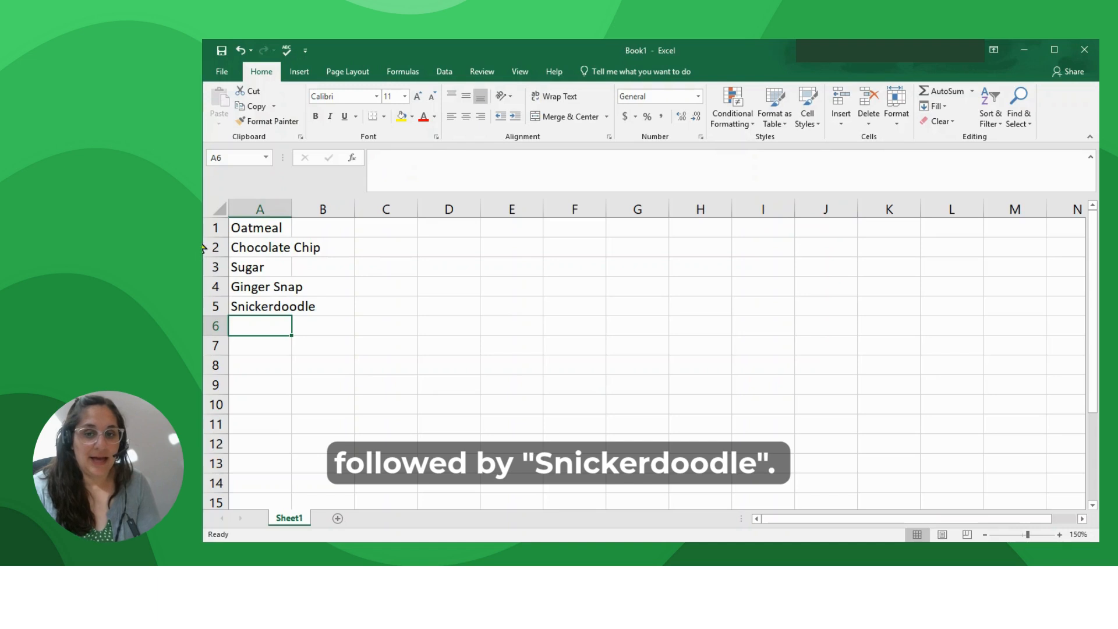
# - Autofit column A to its longest entry and widen it slightly by hand
pyautogui.click(291, 209)
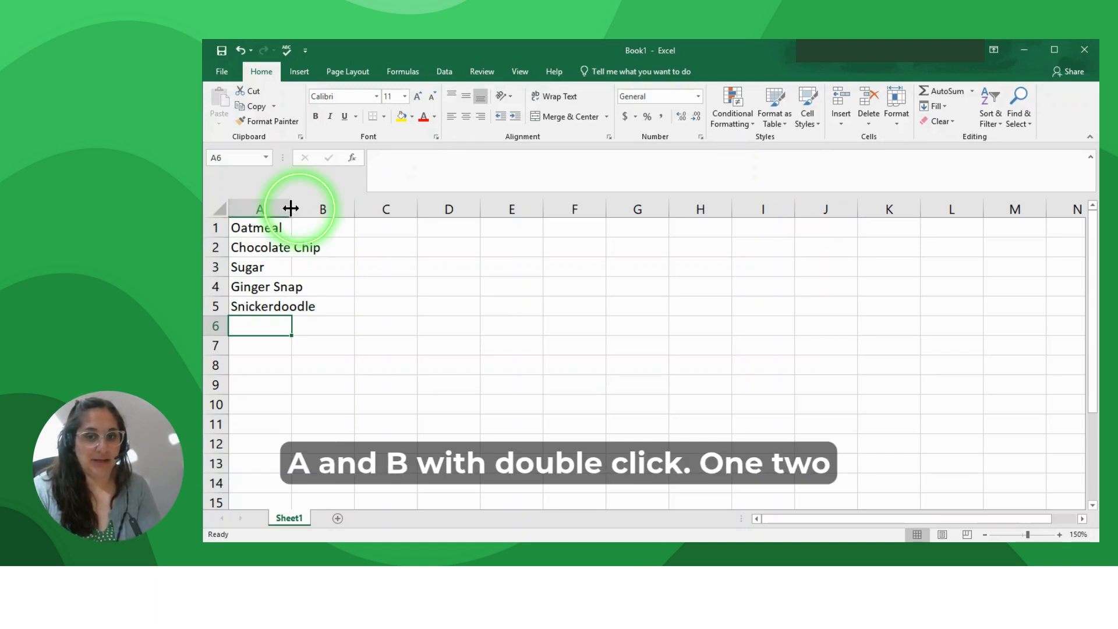
pyautogui.doubleClick(290, 208)
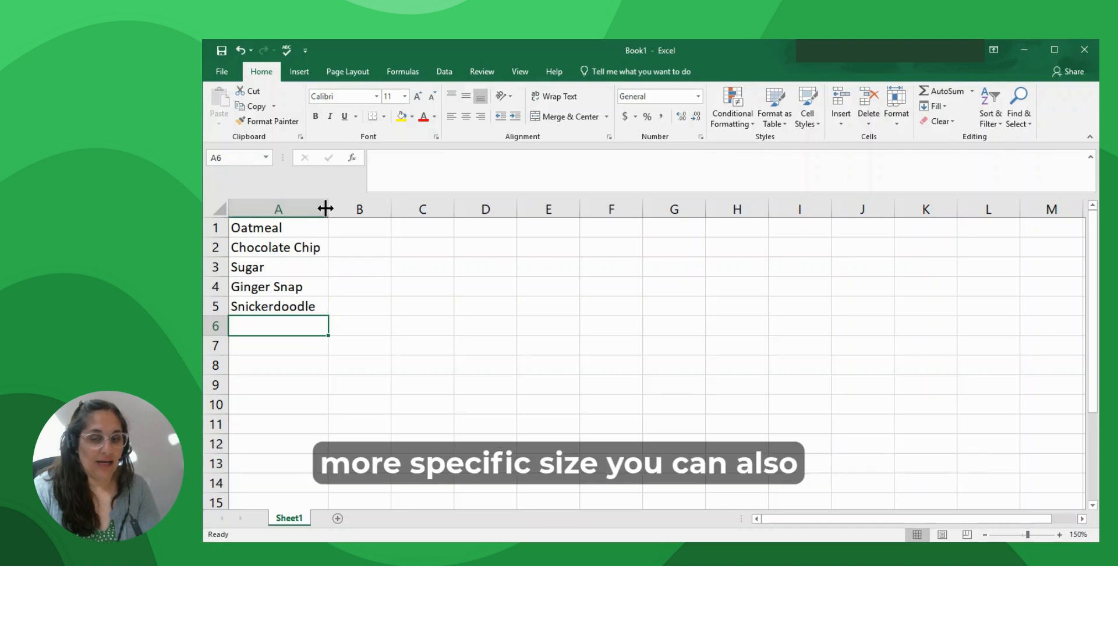
pyautogui.moveTo(328, 209)
pyautogui.mouseDown()
pyautogui.moveTo(396, 210)
pyautogui.moveTo(317, 210)
pyautogui.moveTo(341, 211)
pyautogui.moveTo(331, 211)
pyautogui.mouseUp()
pyautogui.click(326, 207)
pyautogui.click(304, 312)
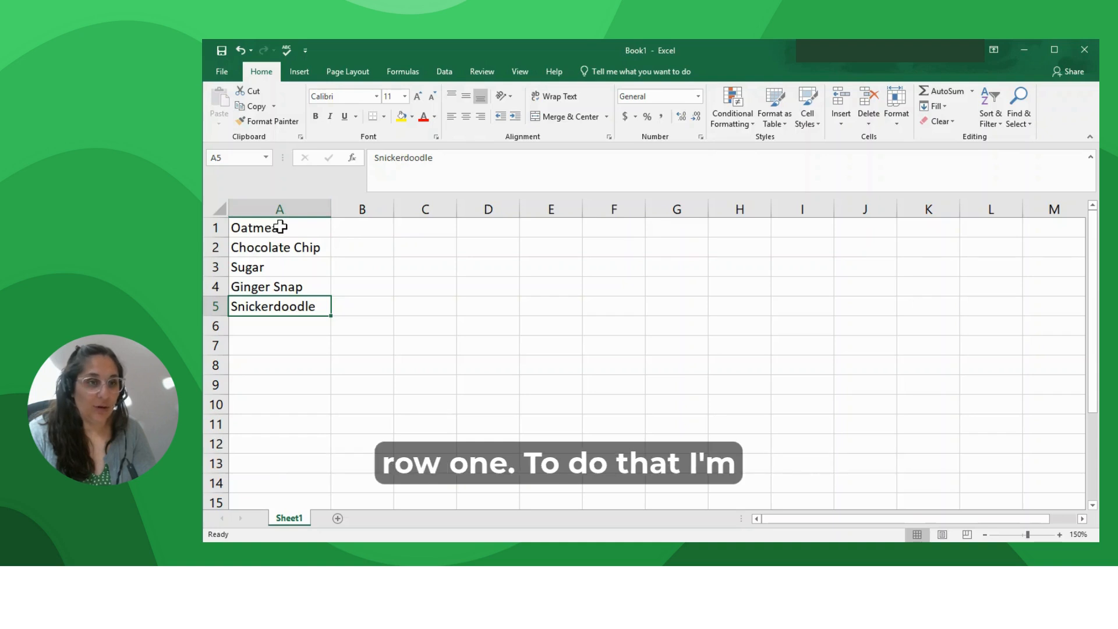
# - Insert a sheet row above Oatmeal and enter the heading Cookies in cell A1
pyautogui.click(280, 227)
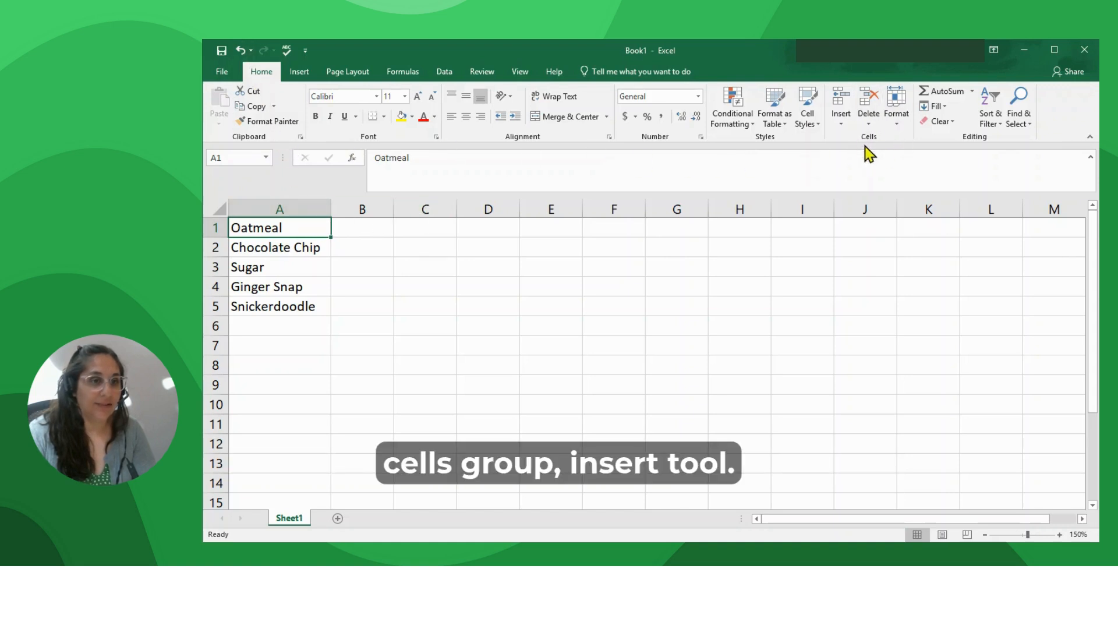
pyautogui.click(840, 124)
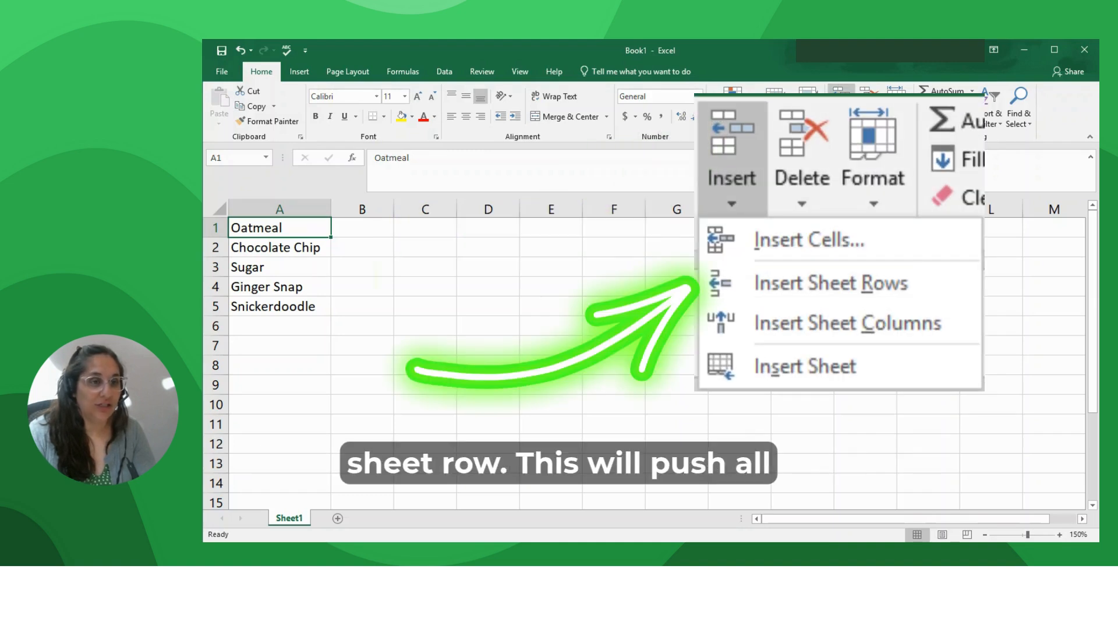
pyautogui.click(874, 154)
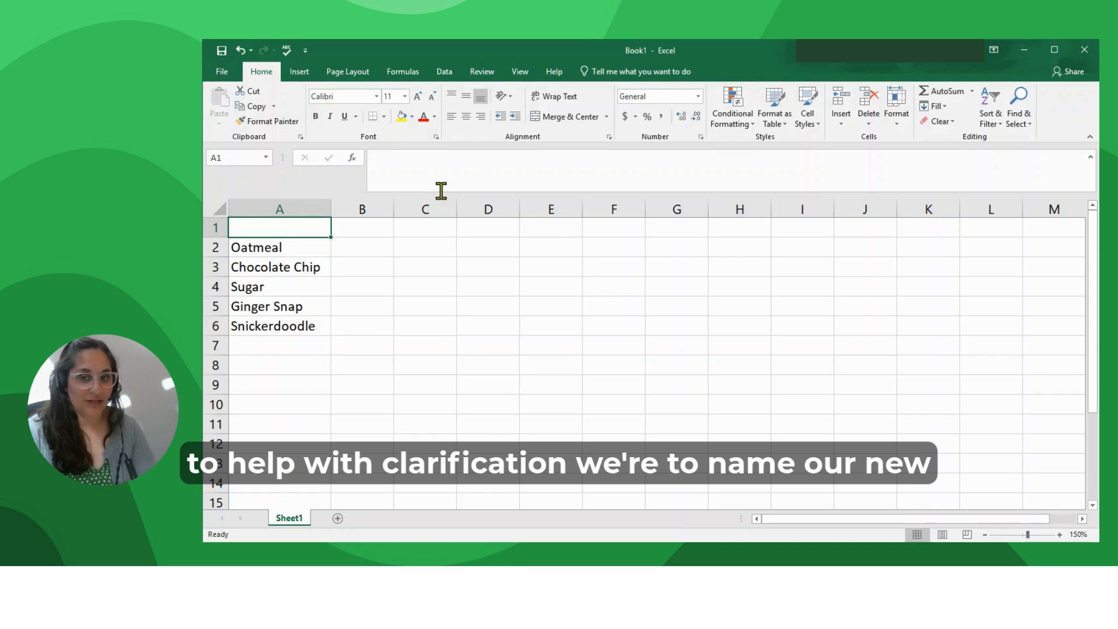
pyautogui.write('Cookies')
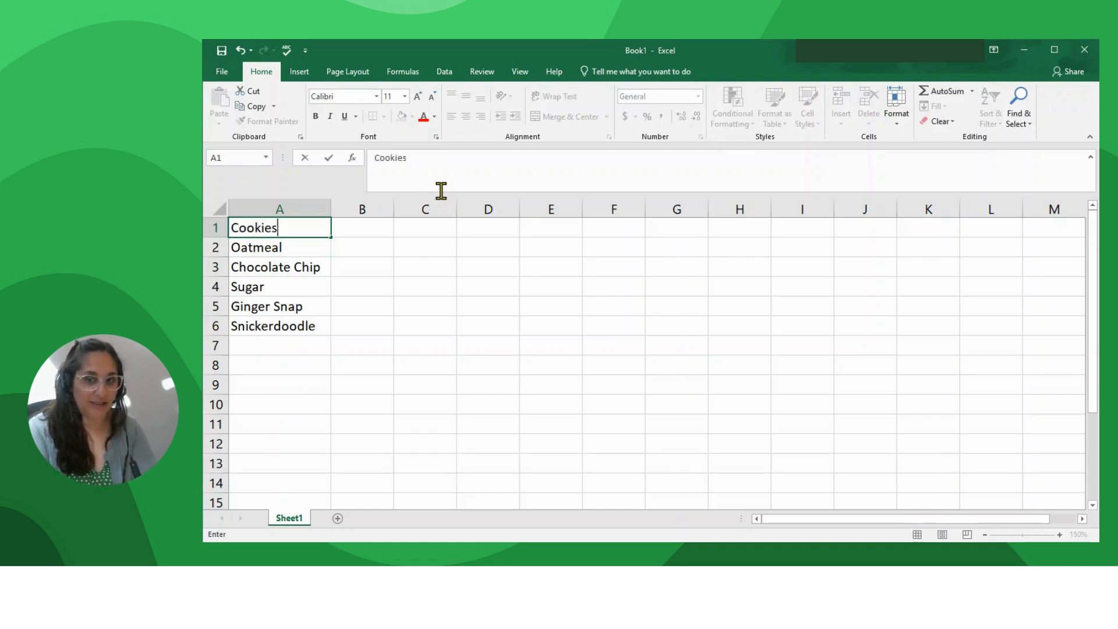
pyautogui.click(378, 230)
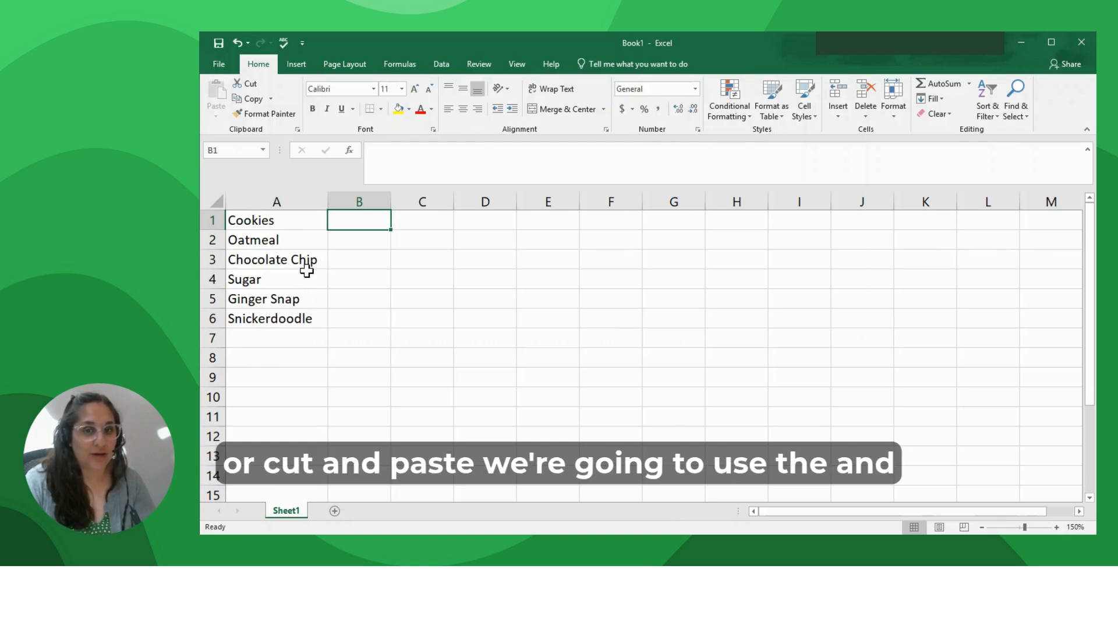
# - Sort the cookie names below the Cookies heading alphabetically from A to Z
pyautogui.click(262, 221)
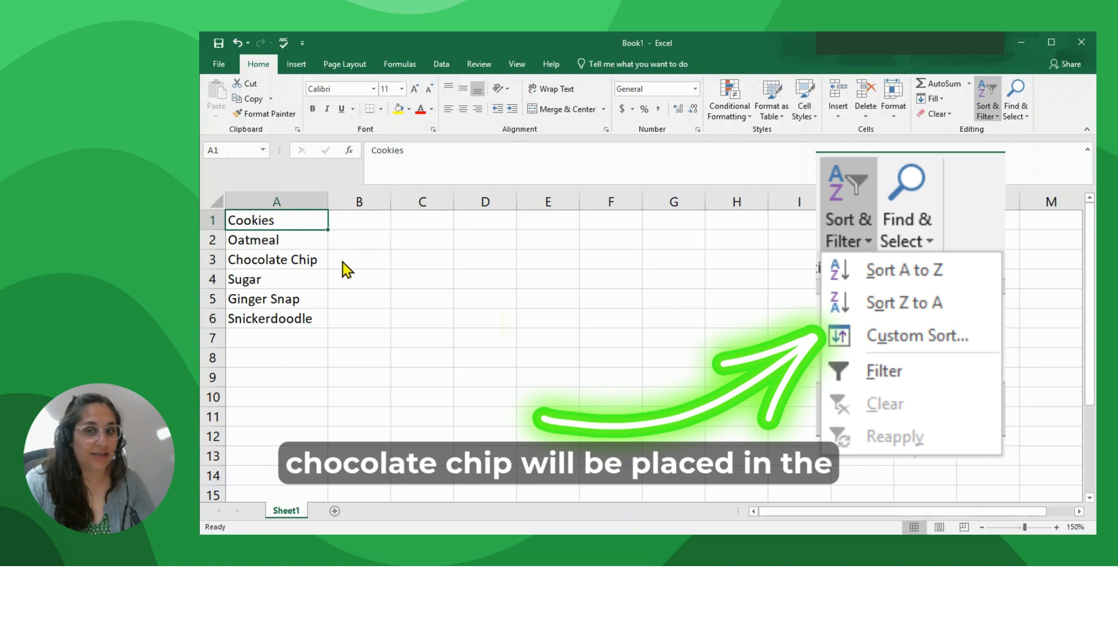
pyautogui.click(1028, 159)
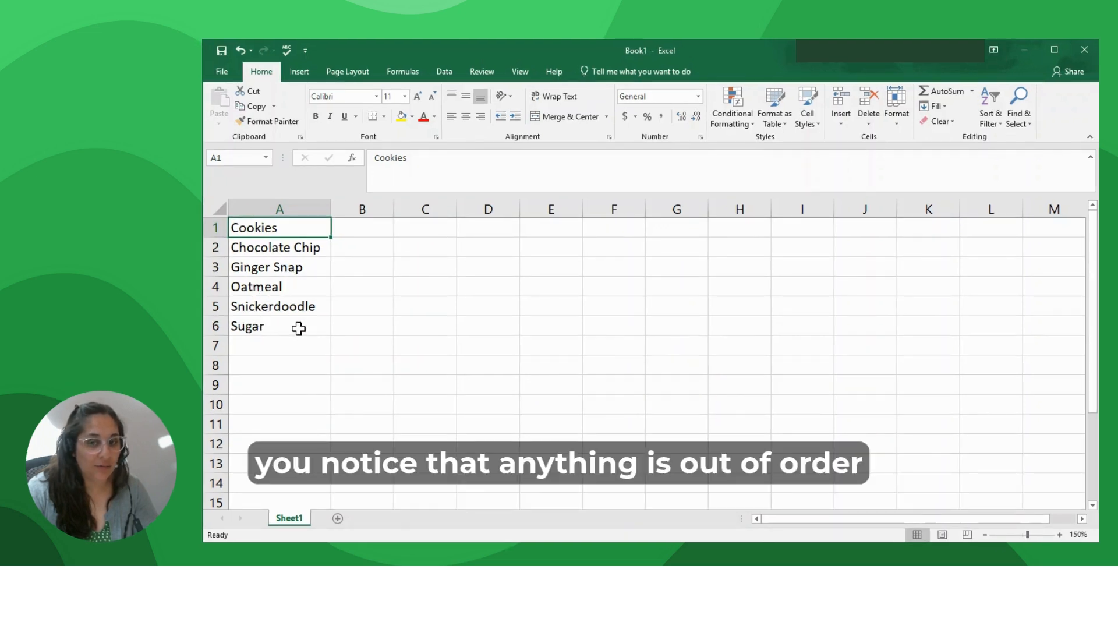
# - Add a leading space before Oatmeal in cell A4
pyautogui.doubleClick(236, 287)
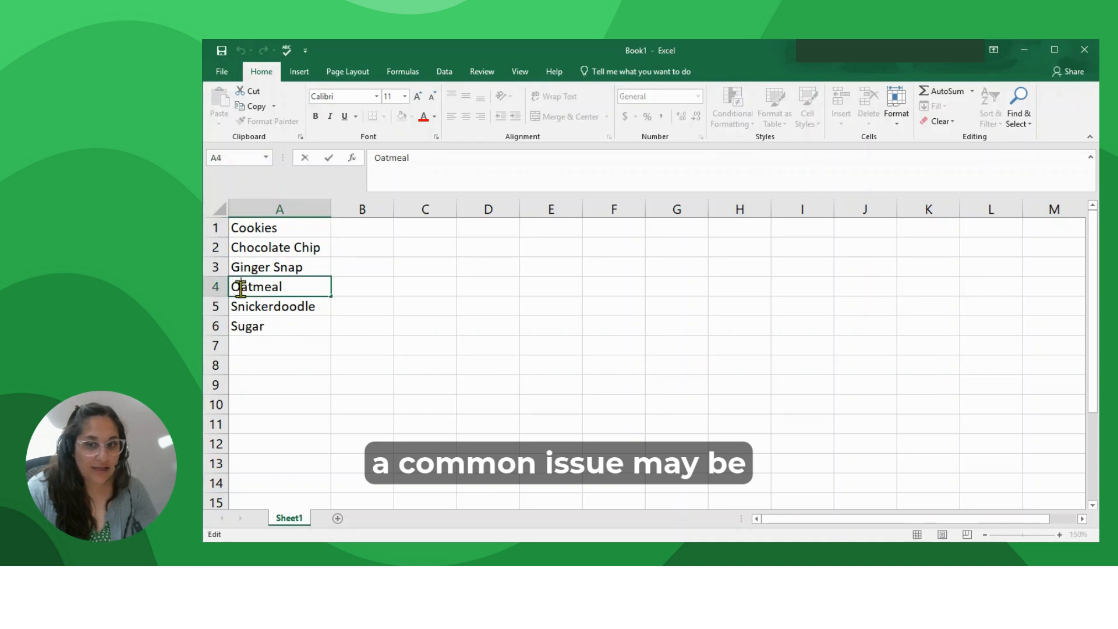
pyautogui.click(231, 287)
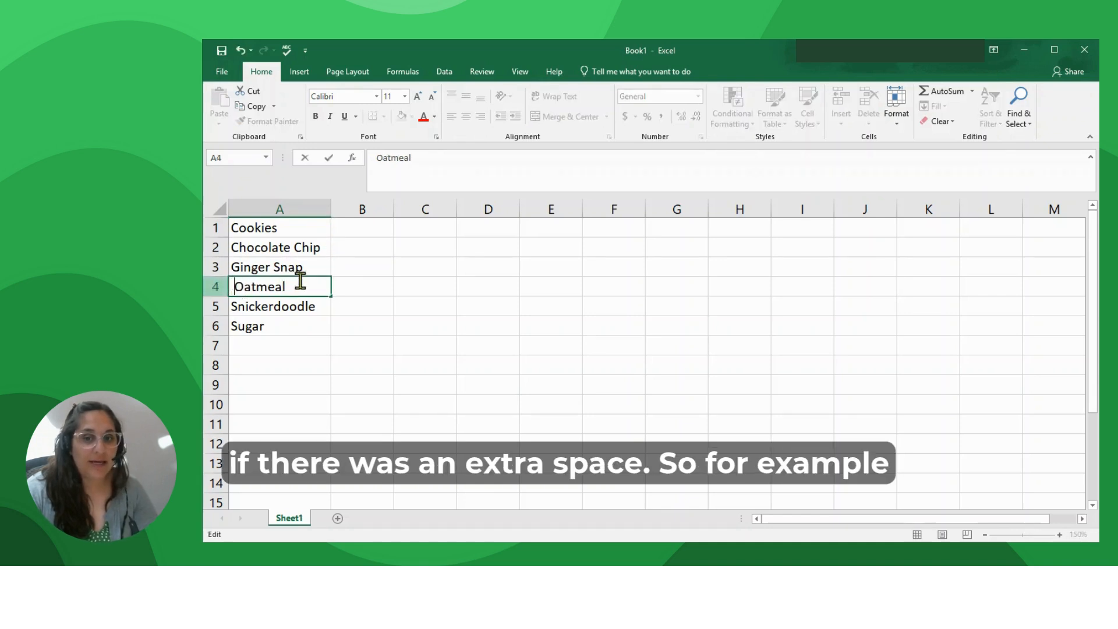
pyautogui.click(362, 344)
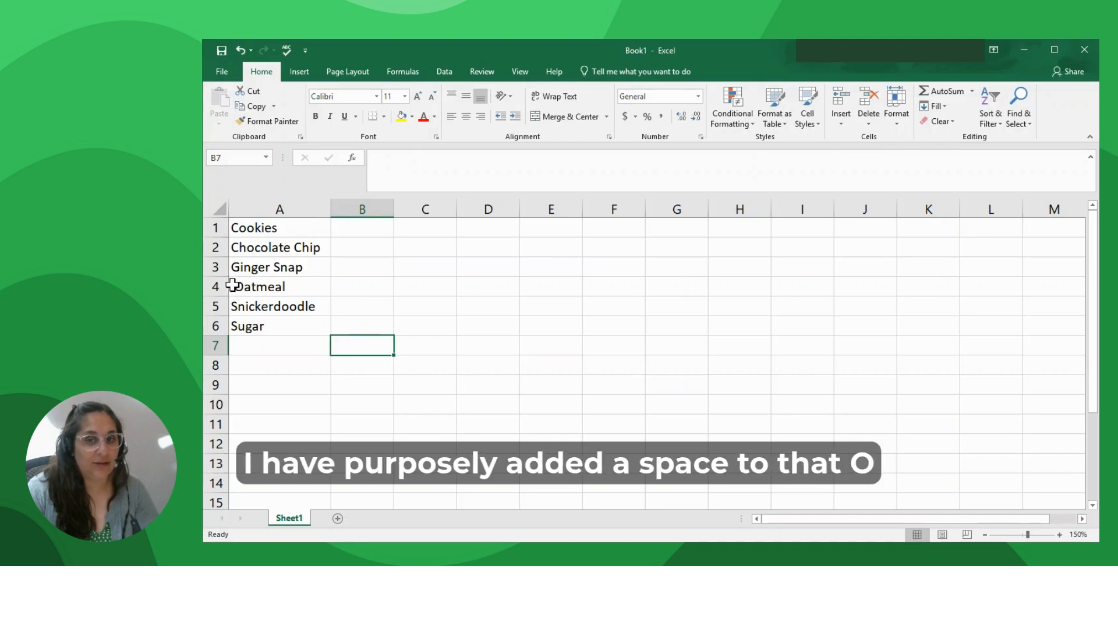
# - Sort the cookie names below the heading from A to Z again with the extra space in Oatmeal
pyautogui.click(242, 231)
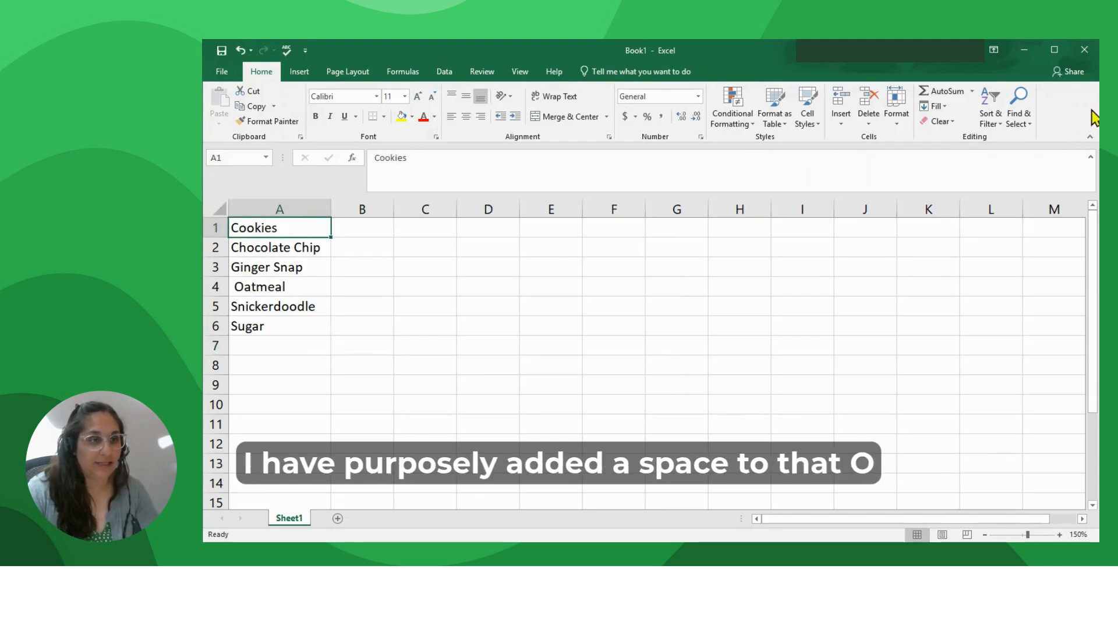
pyautogui.click(998, 118)
pyautogui.click(1009, 173)
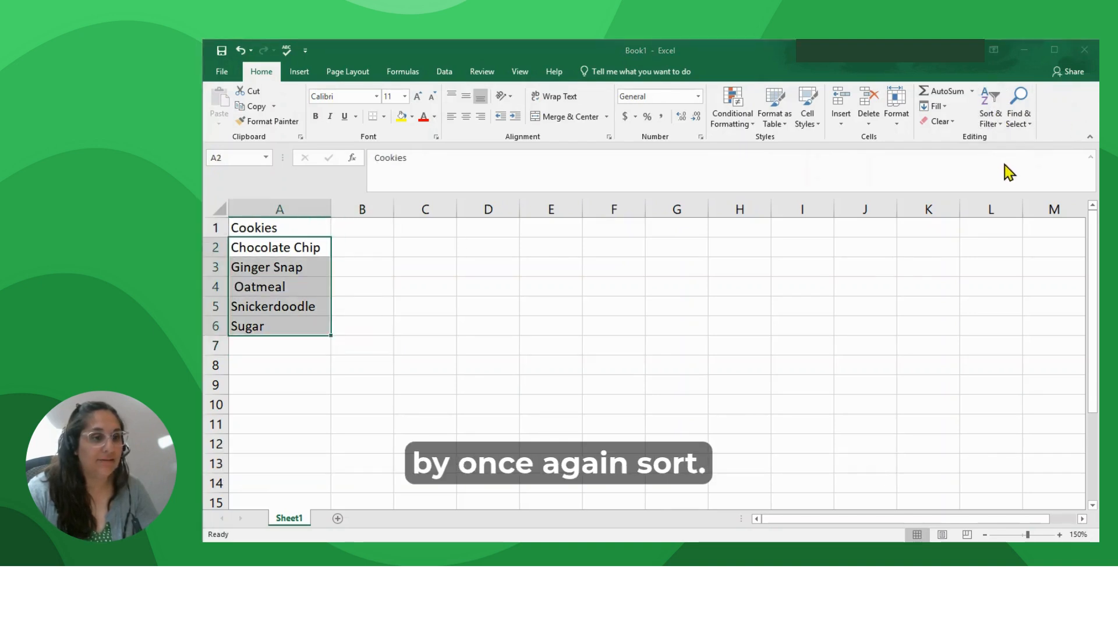
pyautogui.click(728, 481)
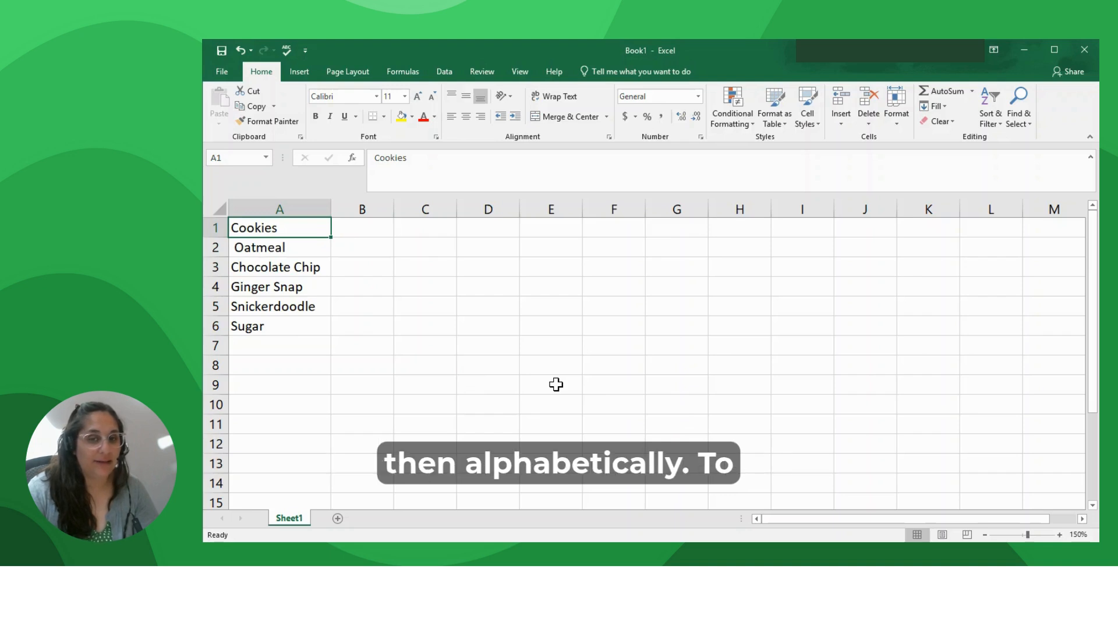
# - Undo the last sort and the leading space added to Oatmeal
pyautogui.click(241, 51)
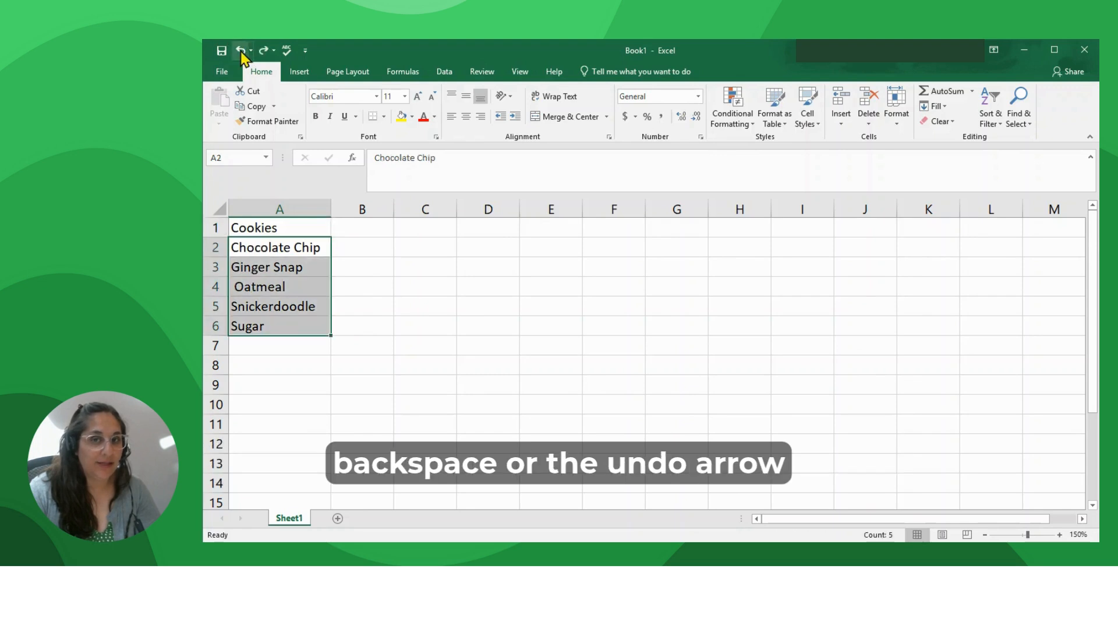
pyautogui.click(241, 51)
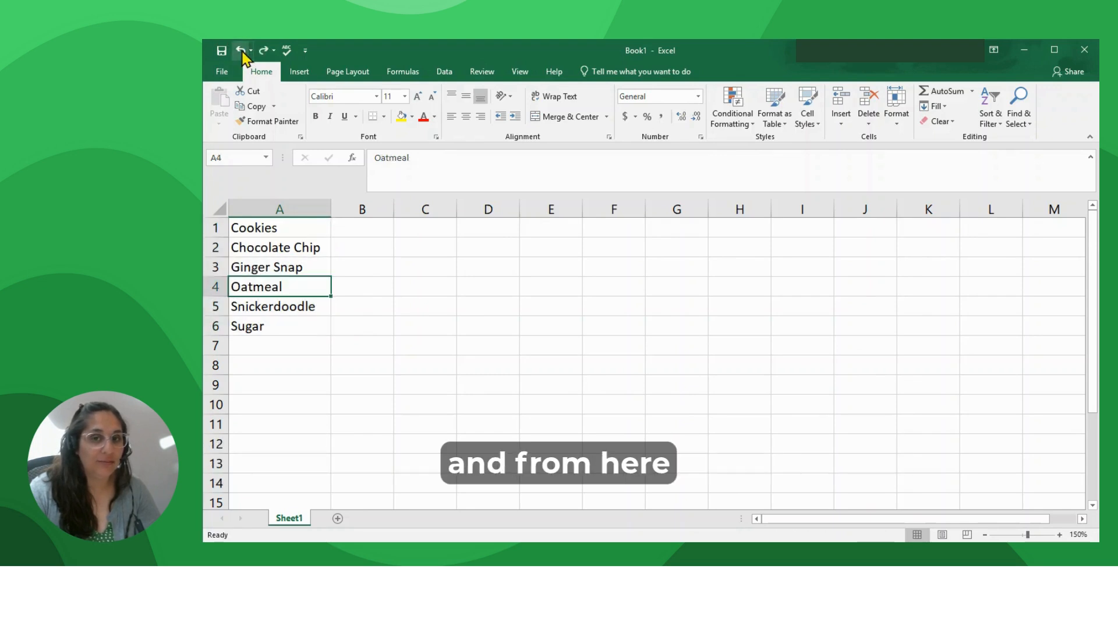
# - Enter the heading Box 1 in cell B1 and fill the series across to Box 4 in E1
pyautogui.click(341, 224)
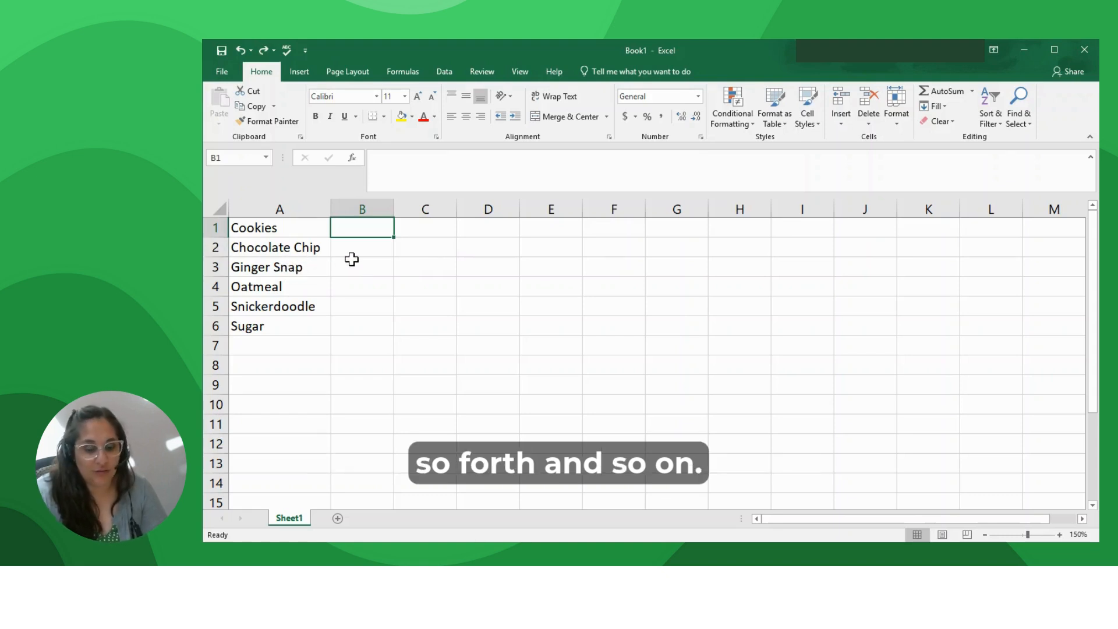
pyautogui.write('Box 1')
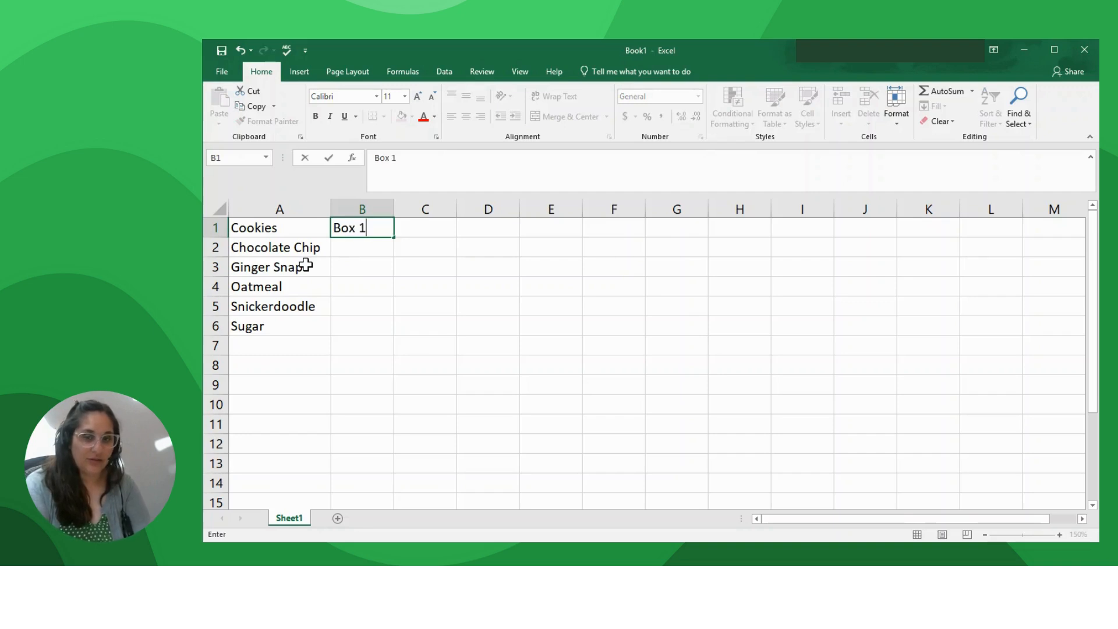
pyautogui.press('Return')
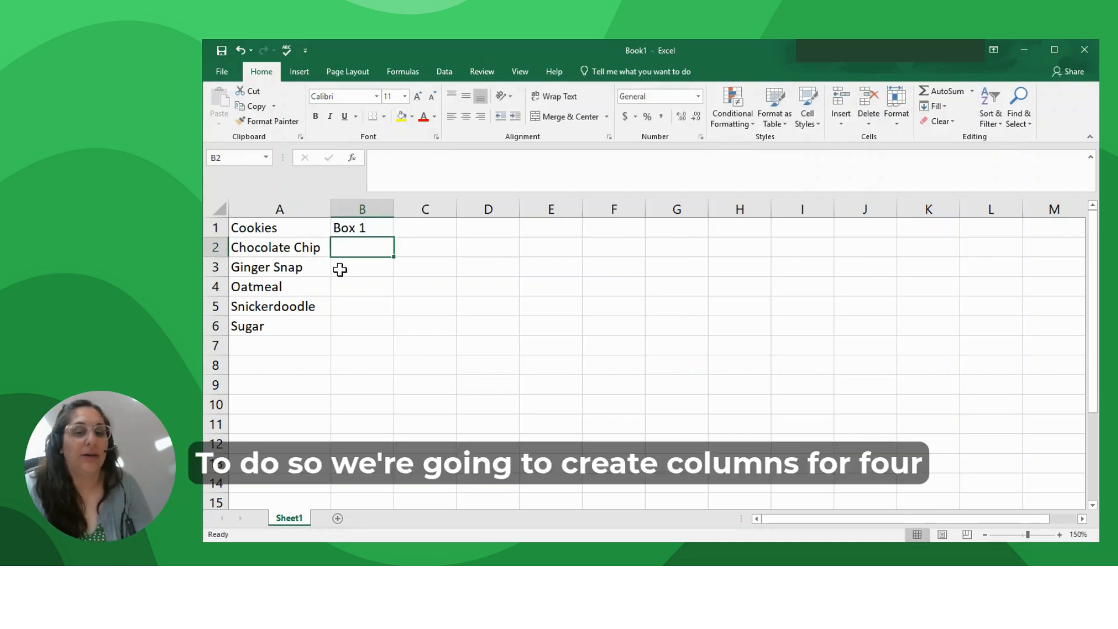
pyautogui.click(357, 231)
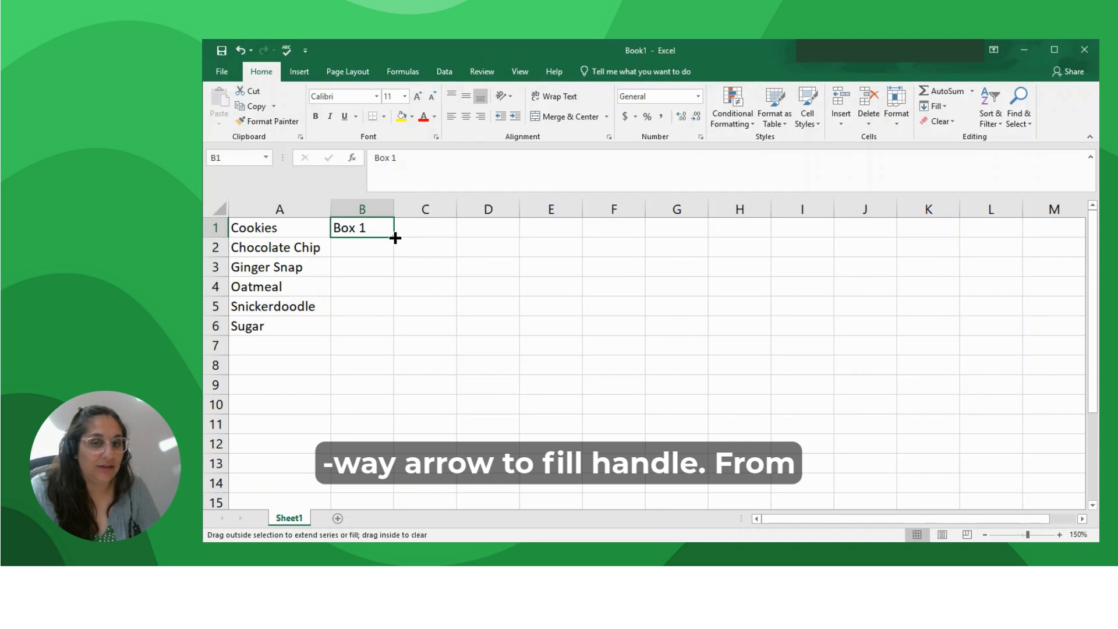
pyautogui.moveTo(396, 238); pyautogui.dragTo(587, 249)
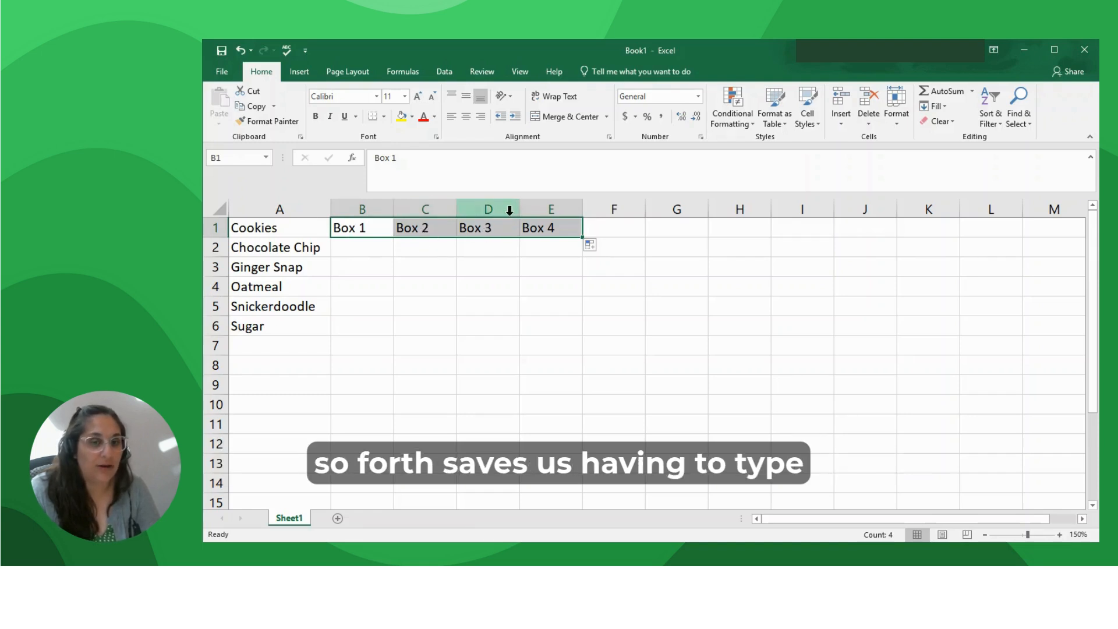
# - Enter the Box 1 quantities 3, 2, 3, 2 and 2 in cells B2 through B6
pyautogui.click(344, 245)
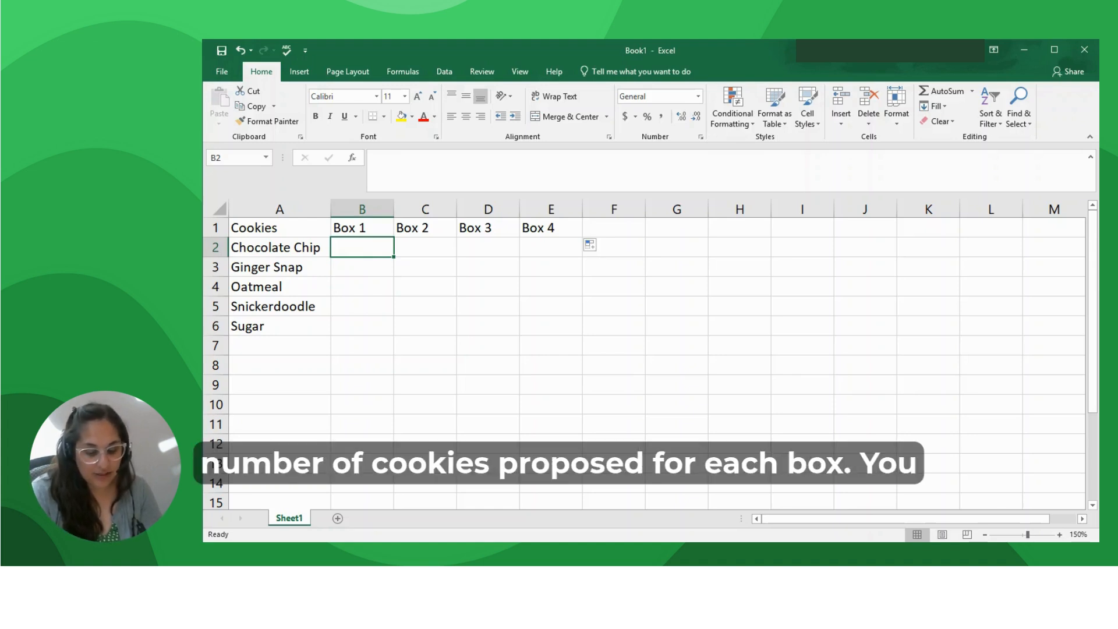
pyautogui.write('3')
pyautogui.press('Return')
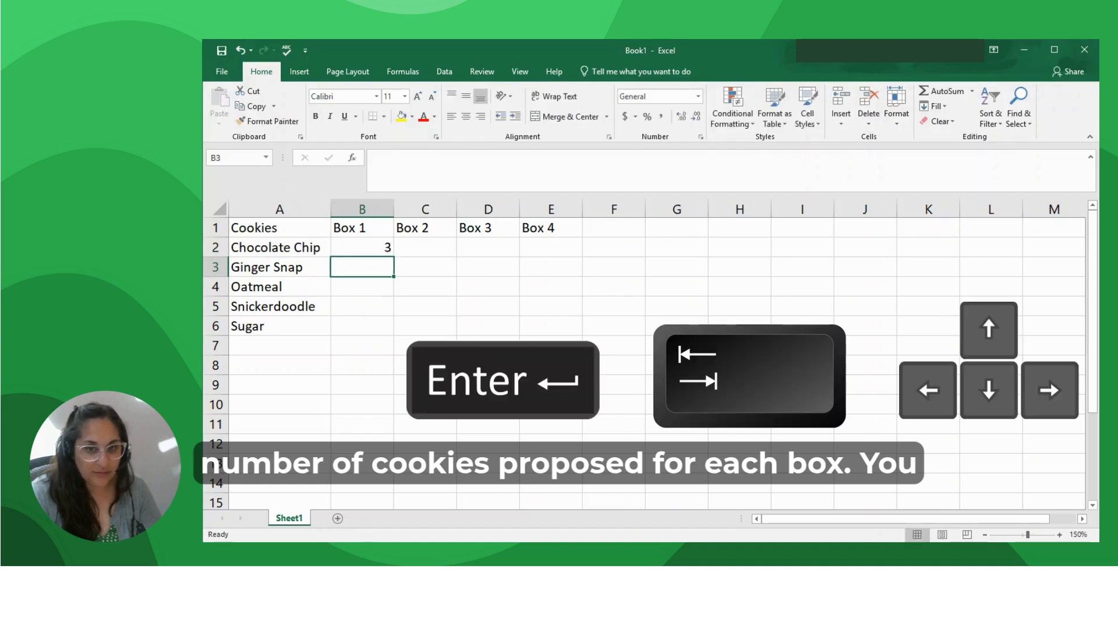
pyautogui.write('3')
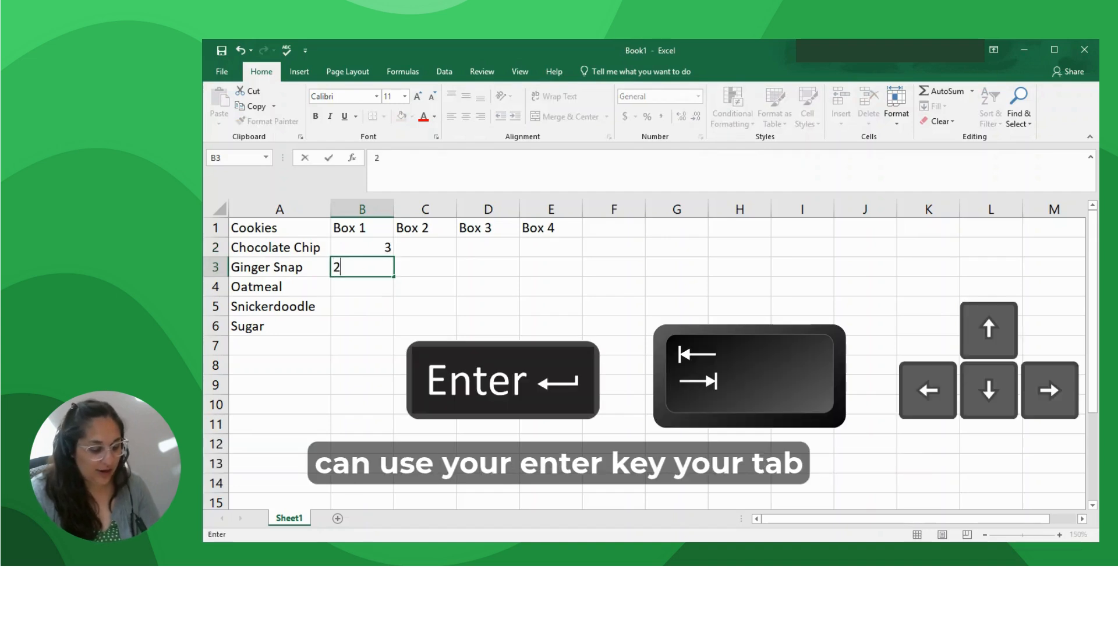
pyautogui.press('Return')
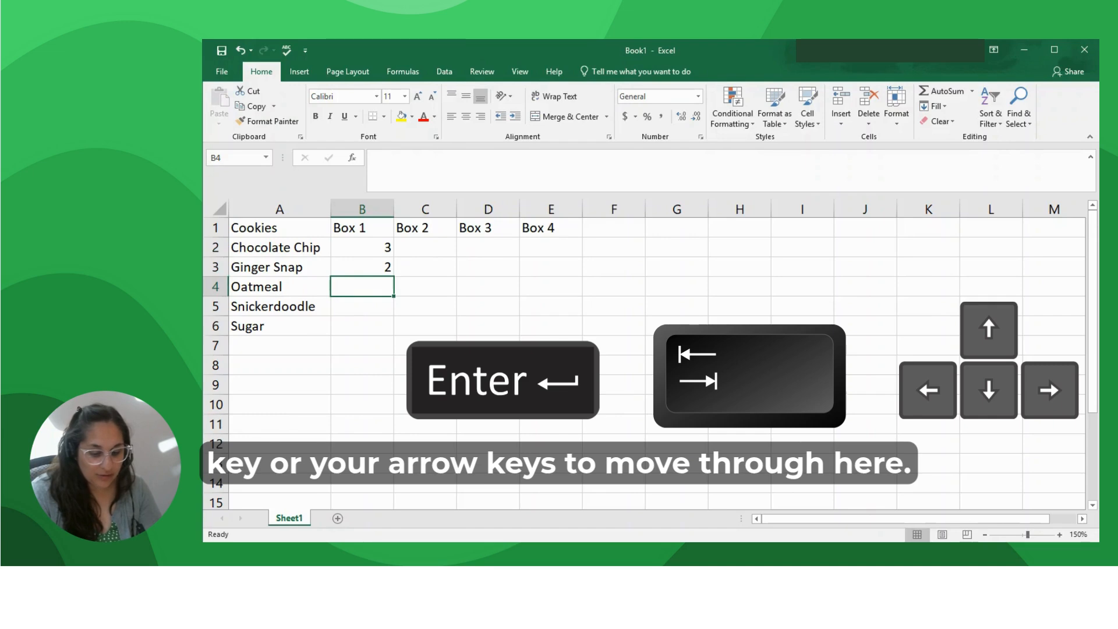
pyautogui.write('3')
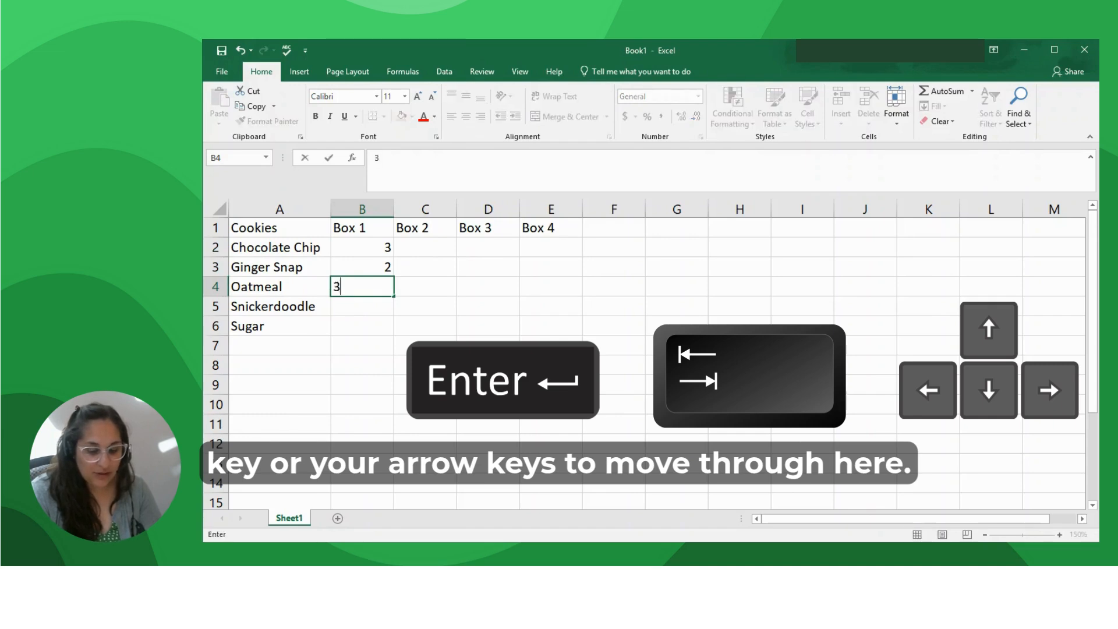
pyautogui.press('Return')
pyautogui.write('2')
pyautogui.press('Return')
pyautogui.write('2')
pyautogui.press('Up')
# - Enter the Box 2 quantities 1, 2, 3, 4 and 2 in cells C2 through C6
pyautogui.click(452, 269)
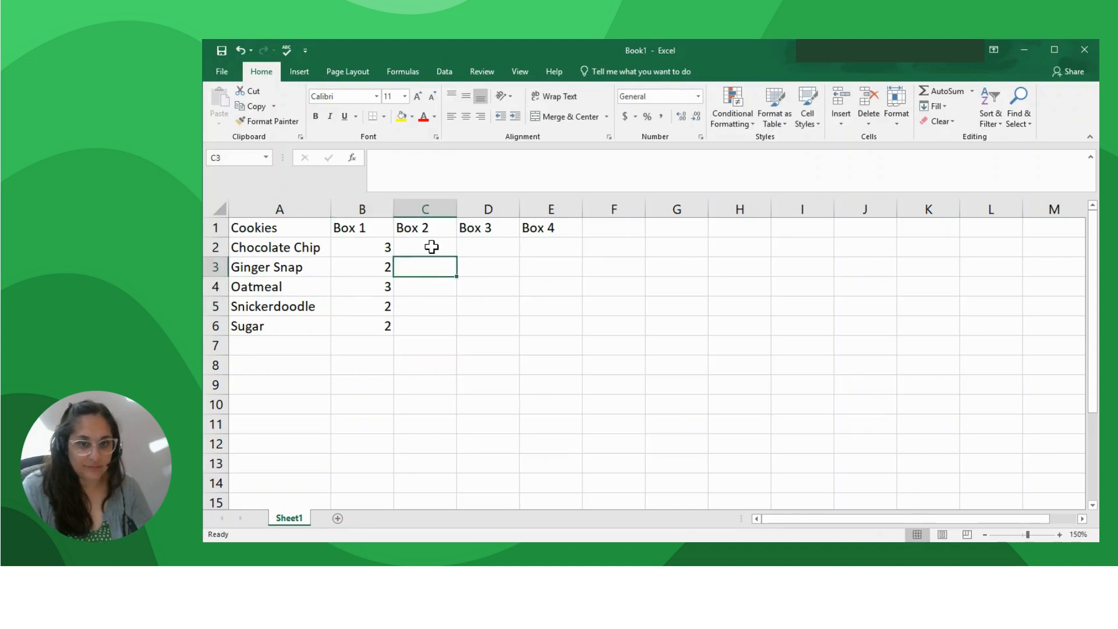
pyautogui.click(431, 245)
pyautogui.write('1')
pyautogui.press('Return')
pyautogui.write('2')
pyautogui.press('Return')
pyautogui.write('3')
pyautogui.press('Return')
pyautogui.write('4')
pyautogui.press('Return')
pyautogui.write('2')
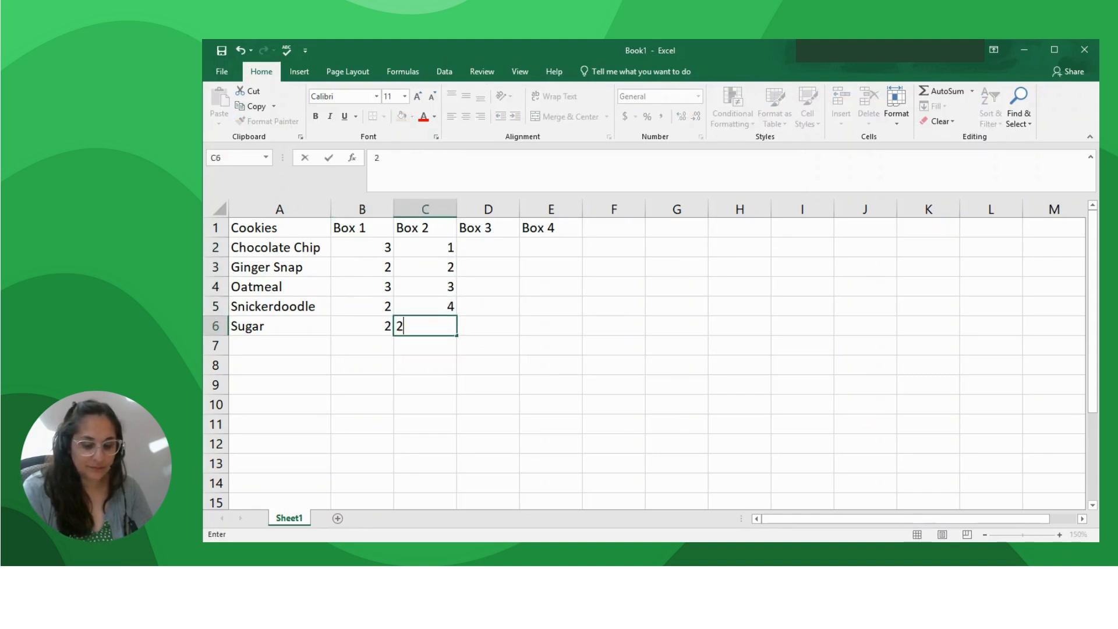
# - Enter the Box 3 quantities 5, 2, 2, 1 and 2 in cells D2 through D6
pyautogui.click(499, 257)
pyautogui.write('5')
pyautogui.press('Return')
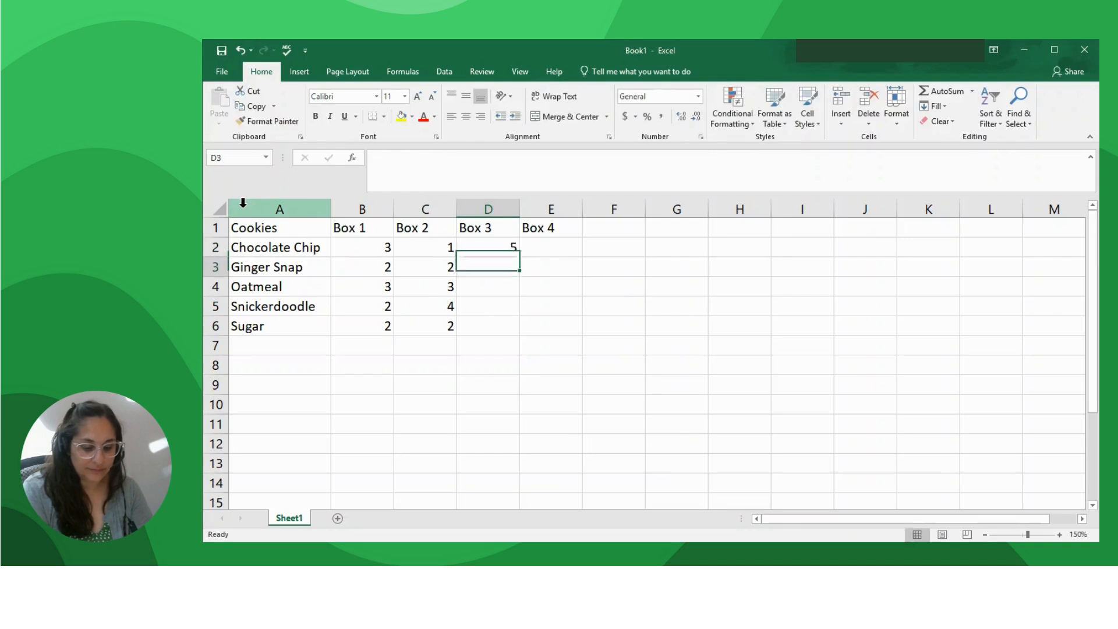
pyautogui.write('2')
pyautogui.press('Return')
pyautogui.write('2')
pyautogui.press('Return')
pyautogui.write('1')
pyautogui.press('Return')
pyautogui.write('2')
# - Enter the Box 4 quantities 4, 2, 3, 2 and 1 in cells E2 through E6
pyautogui.click(571, 244)
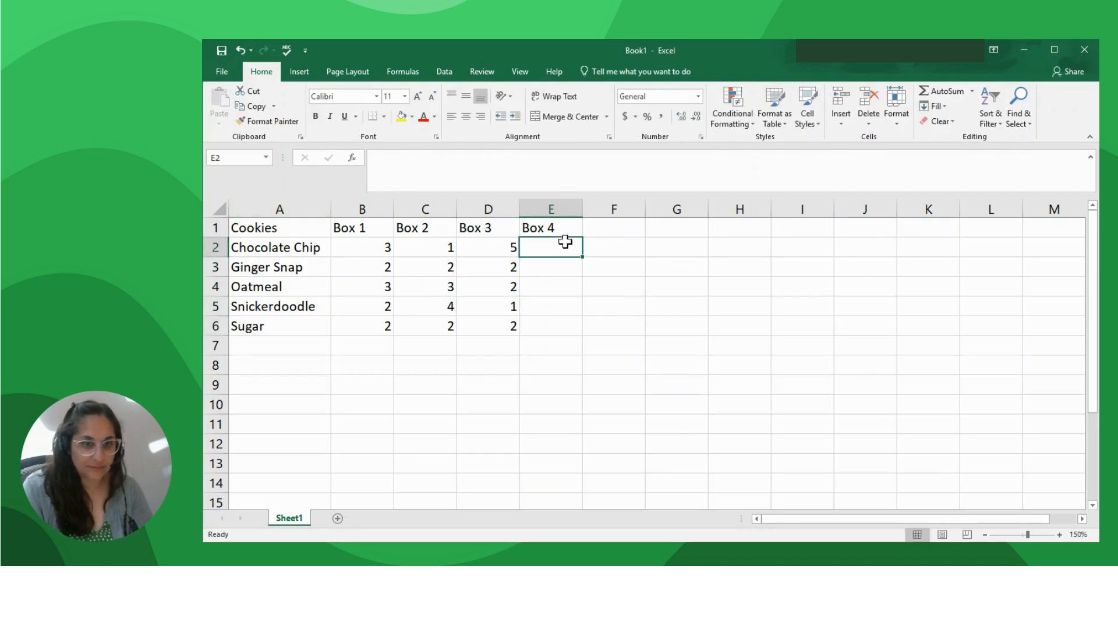
pyautogui.write('4')
pyautogui.press('Return')
pyautogui.write('2')
pyautogui.press('Return')
pyautogui.write('3')
pyautogui.press('Return')
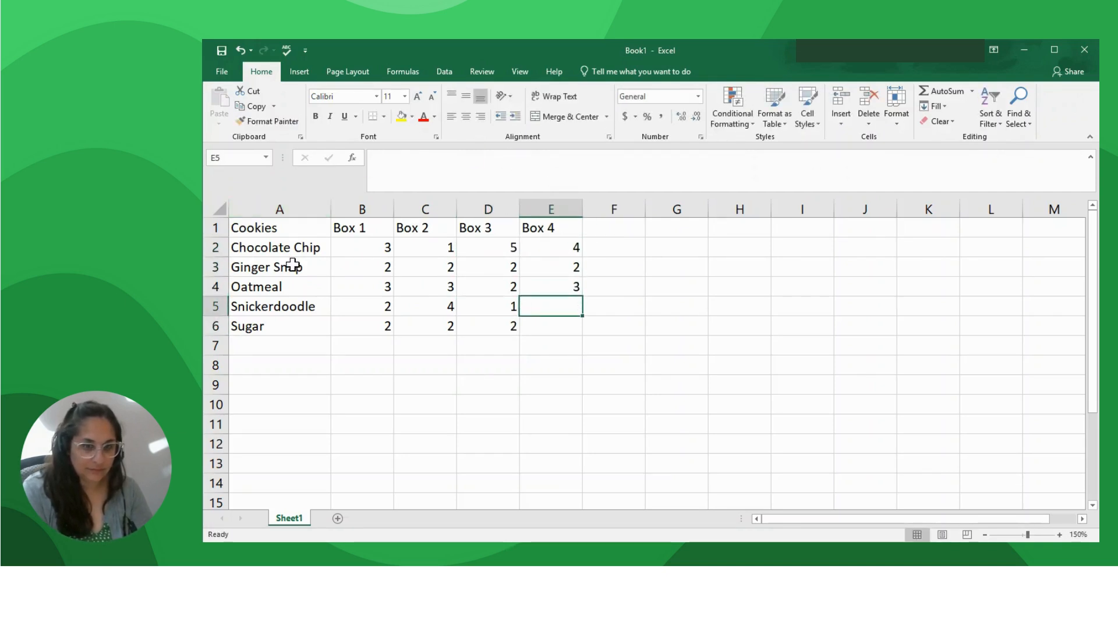
pyautogui.write('2')
pyautogui.press('Return')
pyautogui.write('1')
pyautogui.press('Tab')
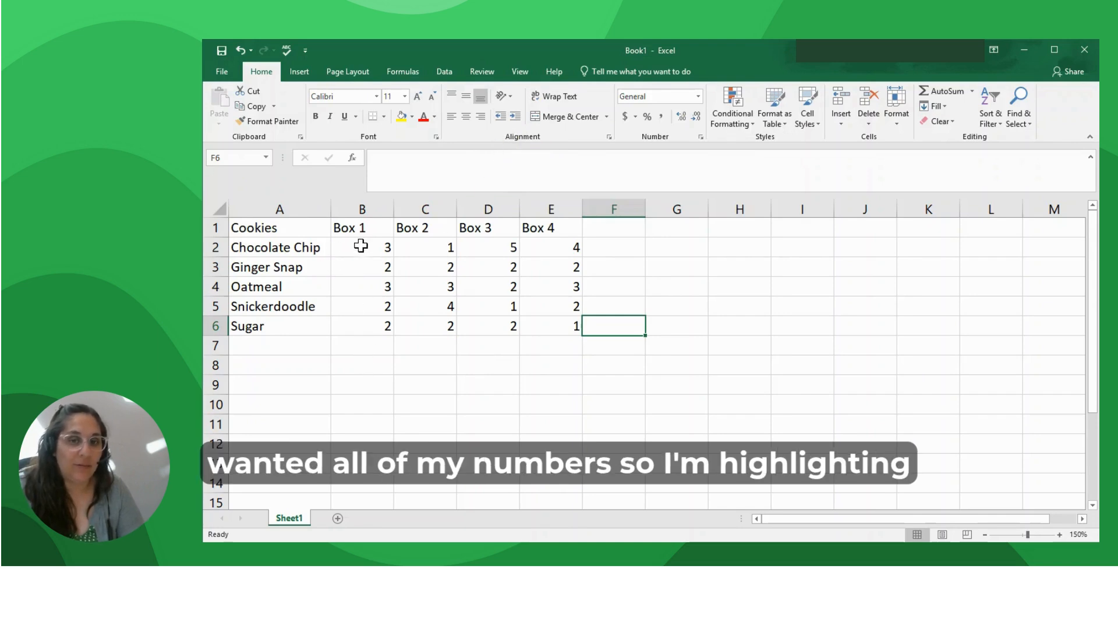
# - Center all the cookie quantities in B2:E6 horizontally
pyautogui.click(361, 255)
pyautogui.moveTo(361, 257); pyautogui.dragTo(579, 330)
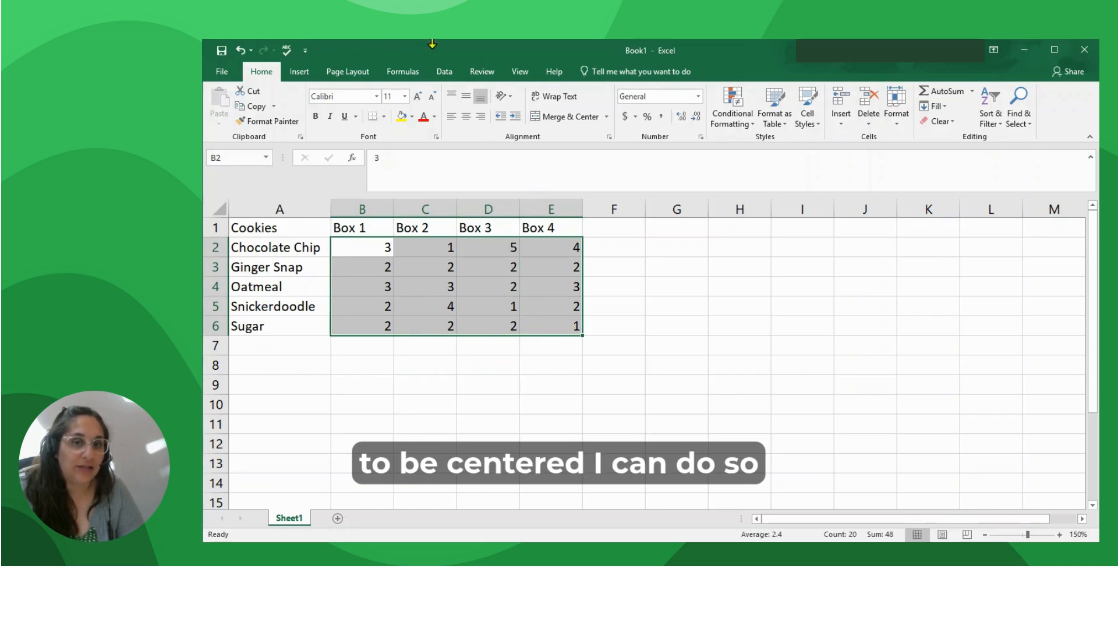
pyautogui.click(468, 118)
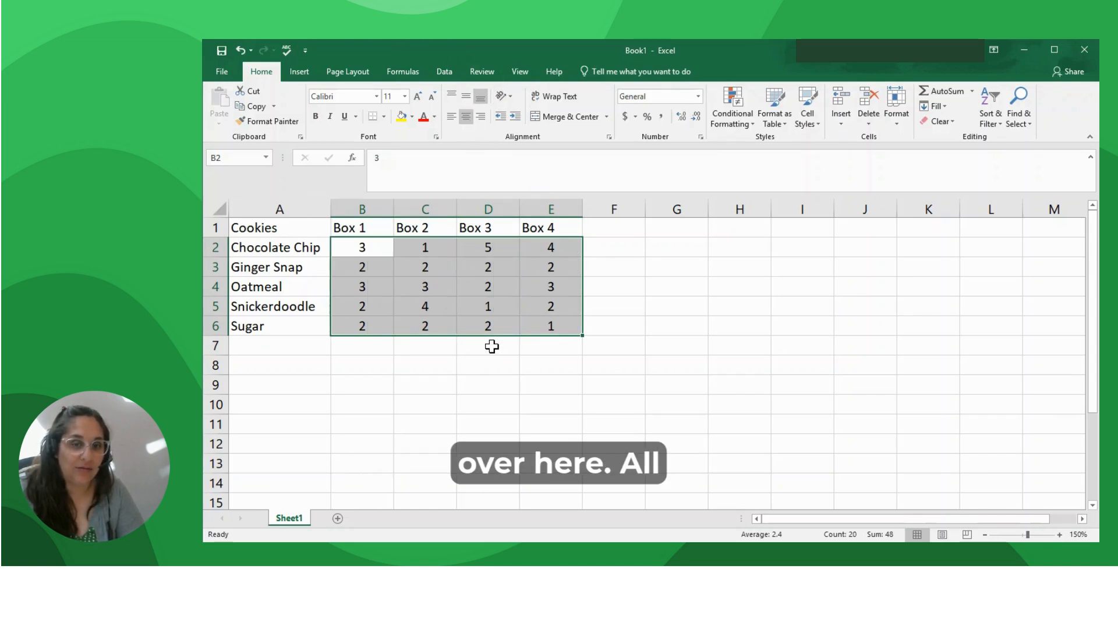
# - Enter the row label Totals in cell A7 below Sugar
pyautogui.click(274, 347)
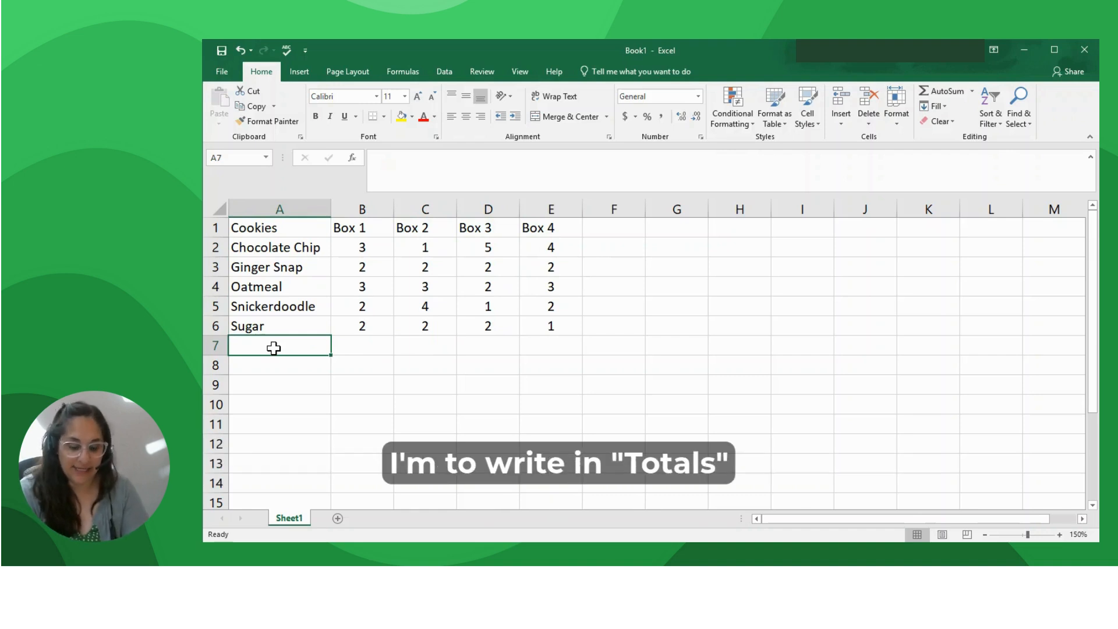
pyautogui.write('Totals')
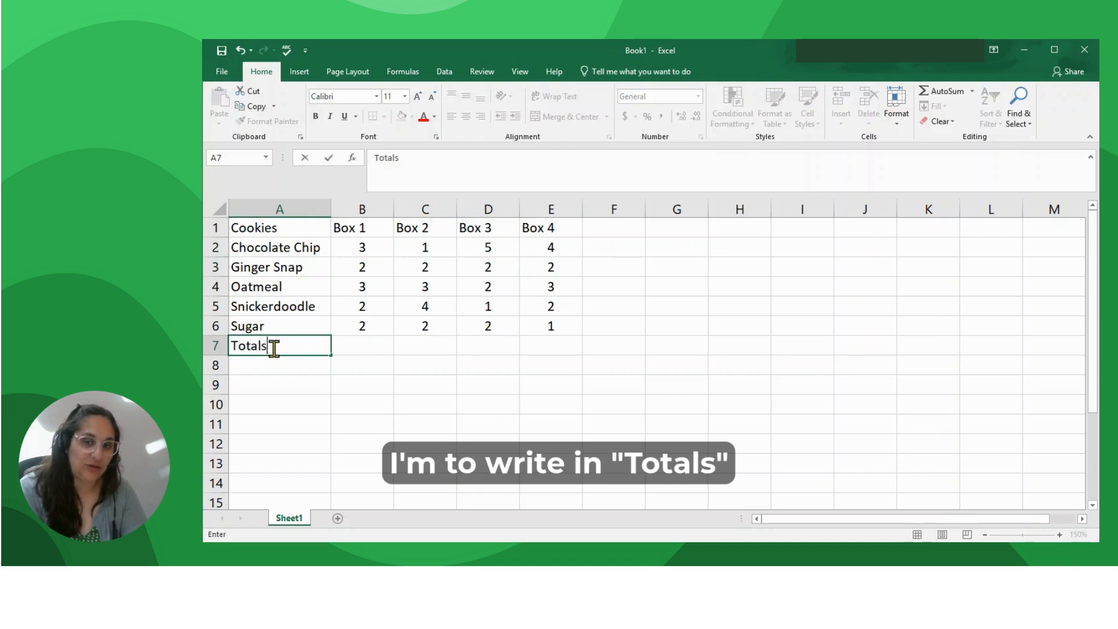
pyautogui.press('Tab')
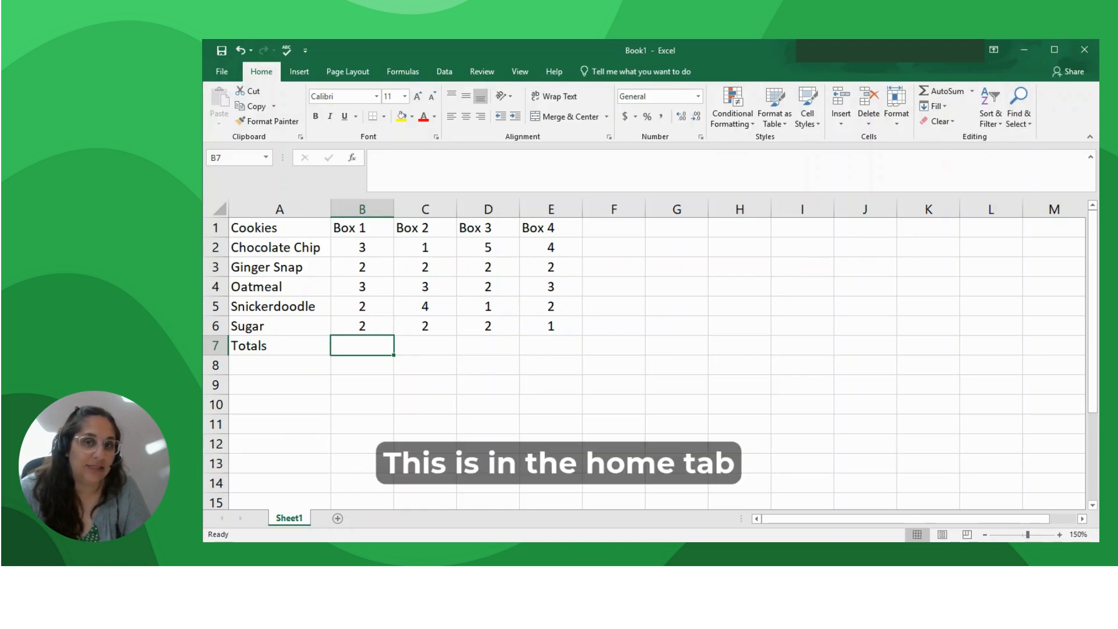
# - Add an AutoSum of B2:B6 in cell B7 and fill the formula across to E7
pyautogui.click(973, 92)
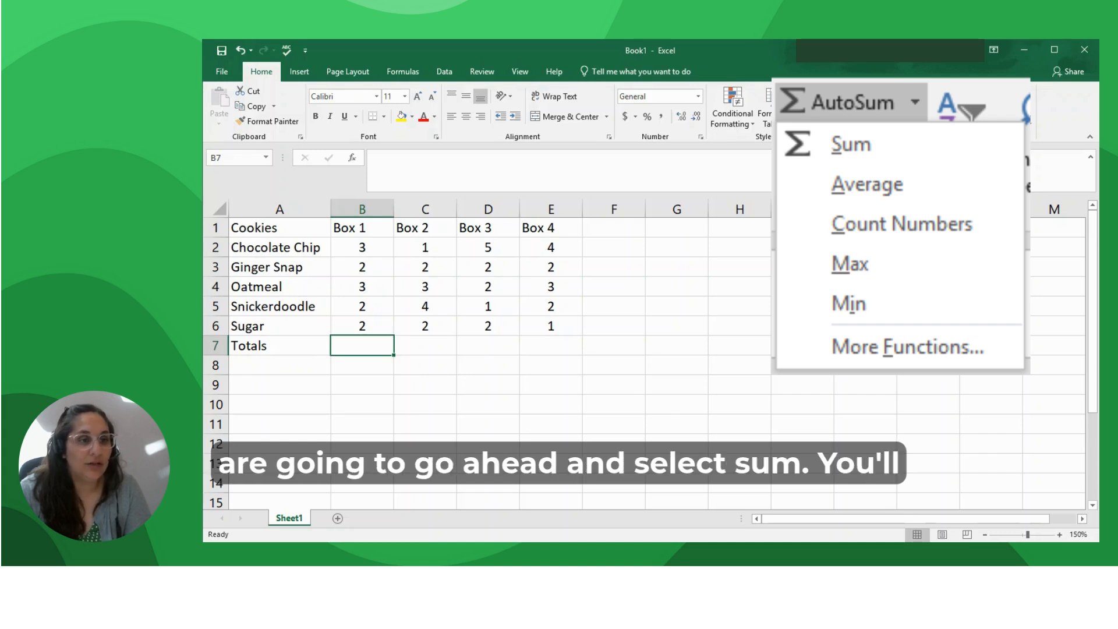
pyautogui.click(851, 145)
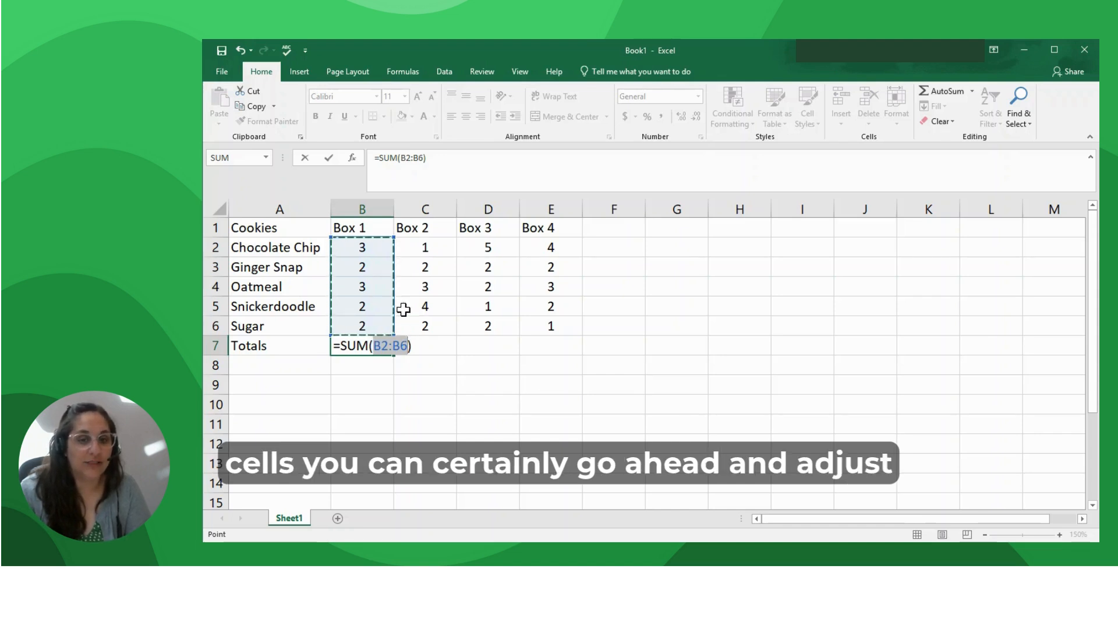
pyautogui.moveTo(346, 246); pyautogui.dragTo(357, 327)
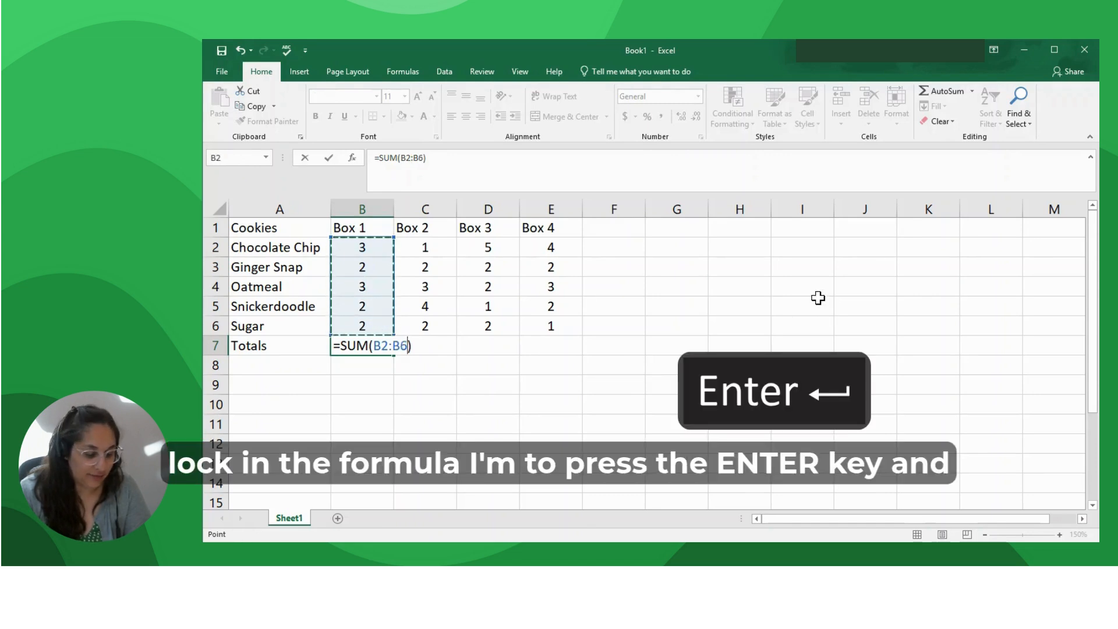
pyautogui.press('Return')
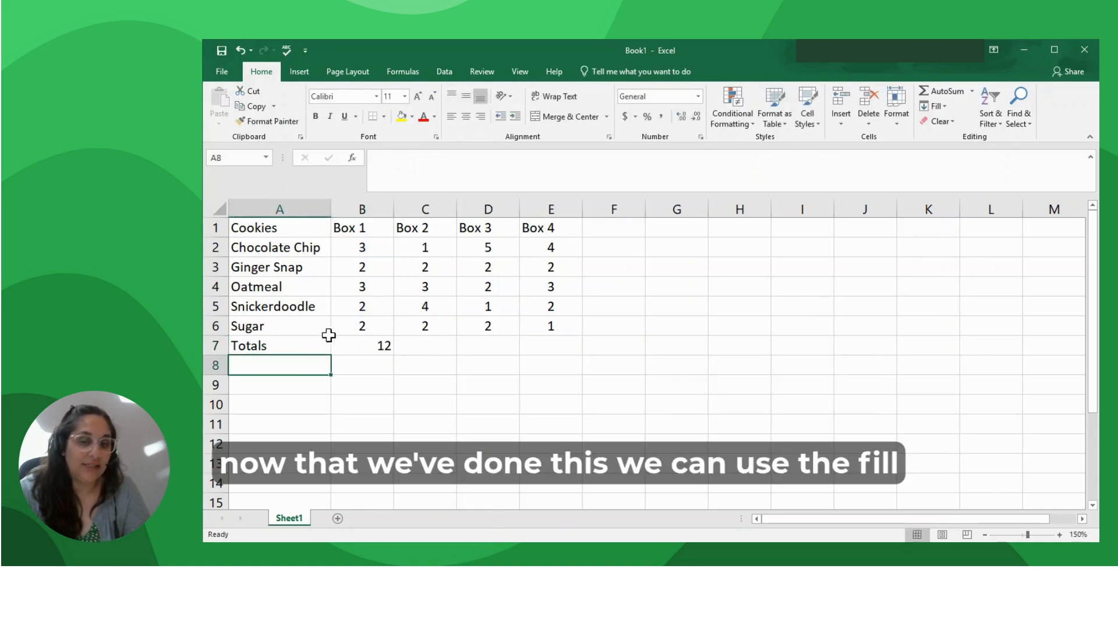
pyautogui.click(351, 341)
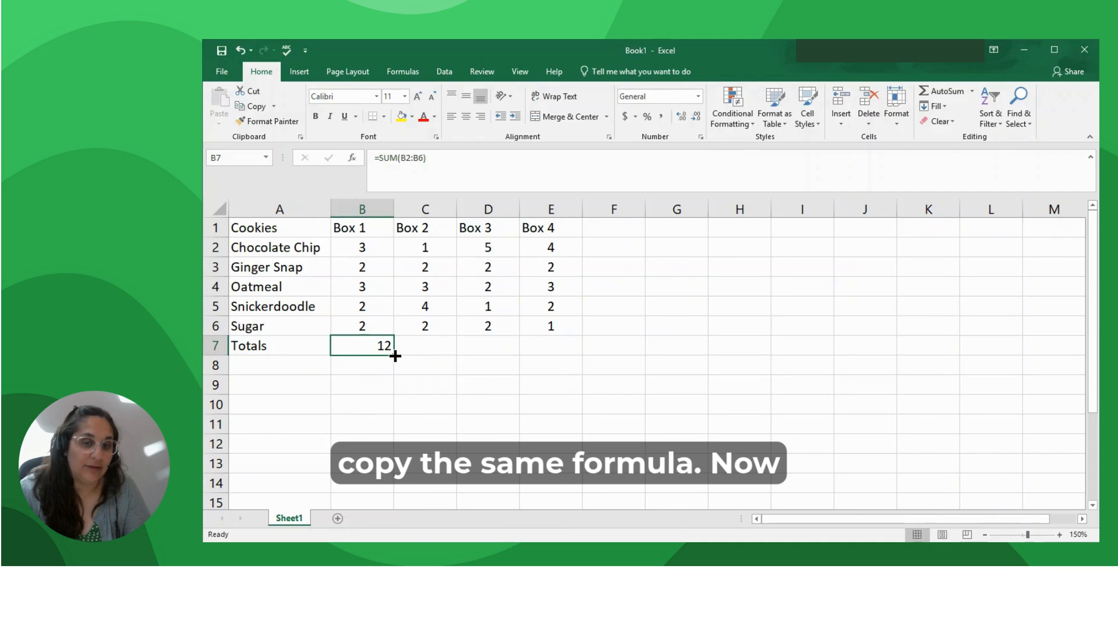
pyautogui.moveTo(395, 356); pyautogui.dragTo(556, 349)
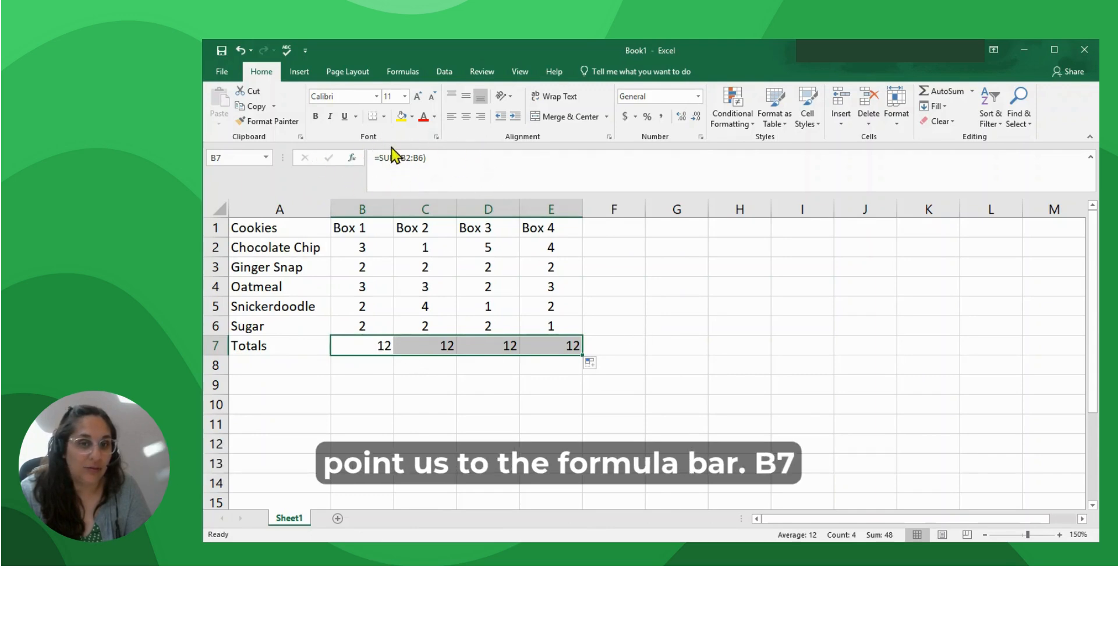
# - Examine the SUM formulas in the Totals cells B7 through E7 to compare their relative references
pyautogui.click(373, 352)
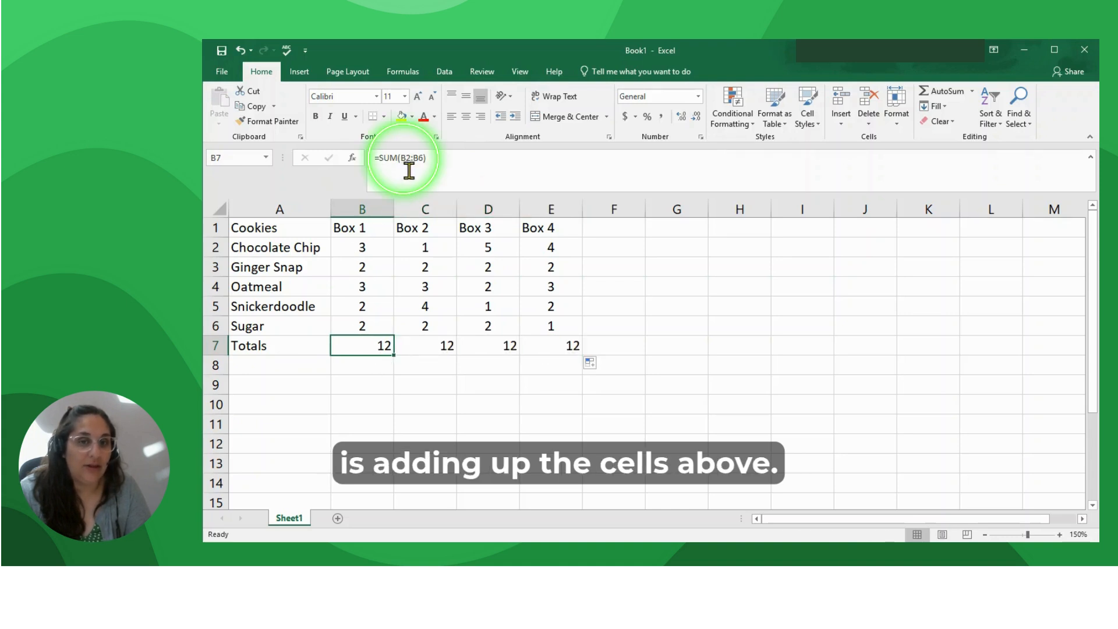
pyautogui.click(439, 345)
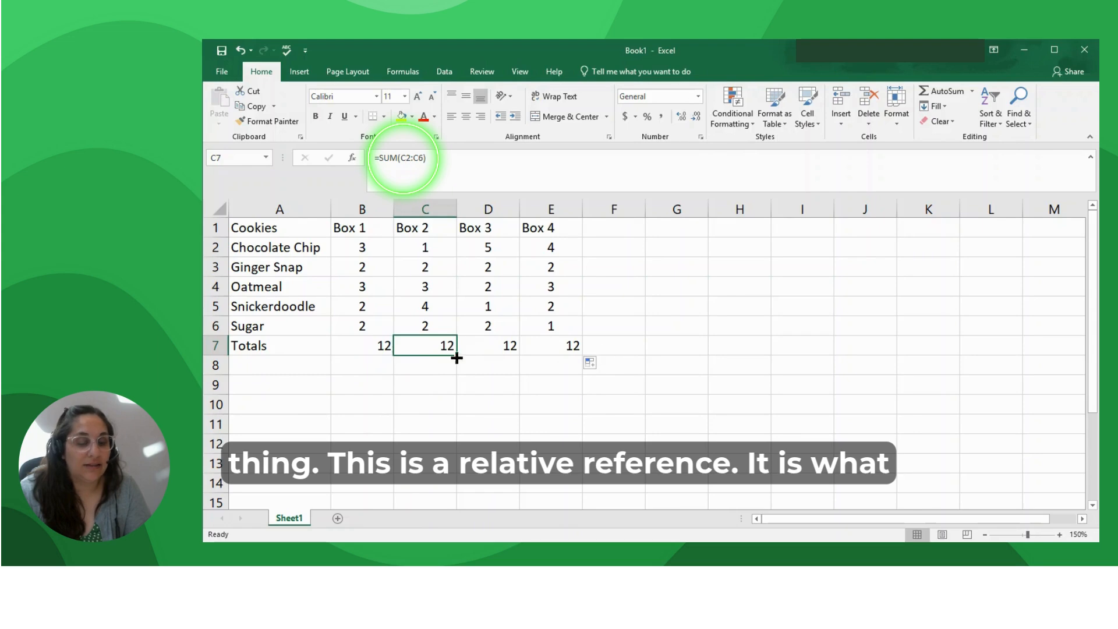
pyautogui.click(504, 347)
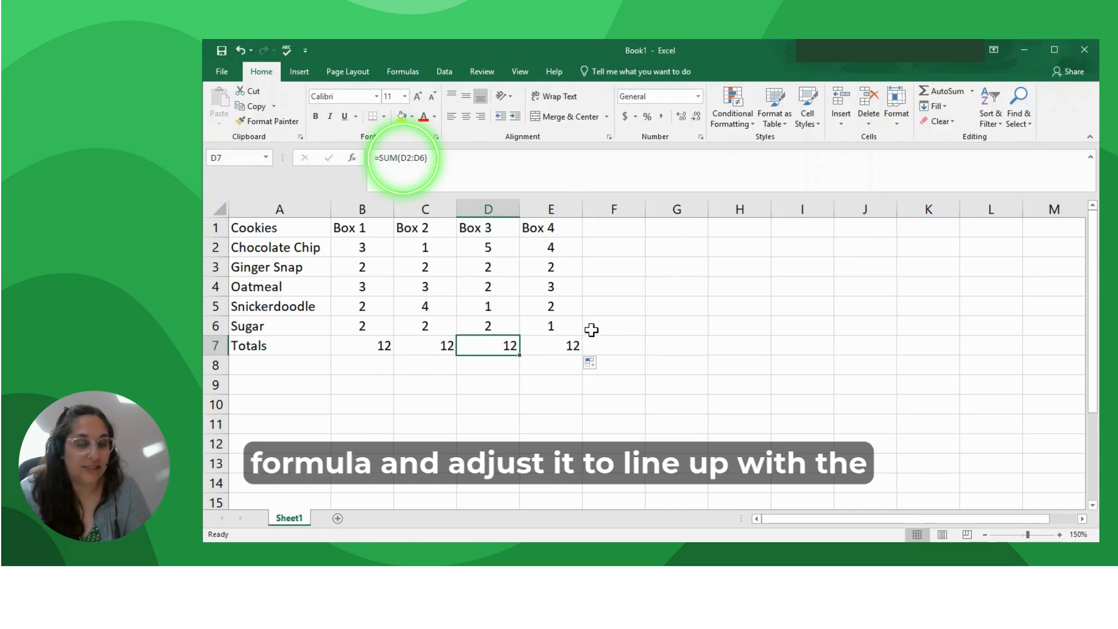
pyautogui.click(560, 345)
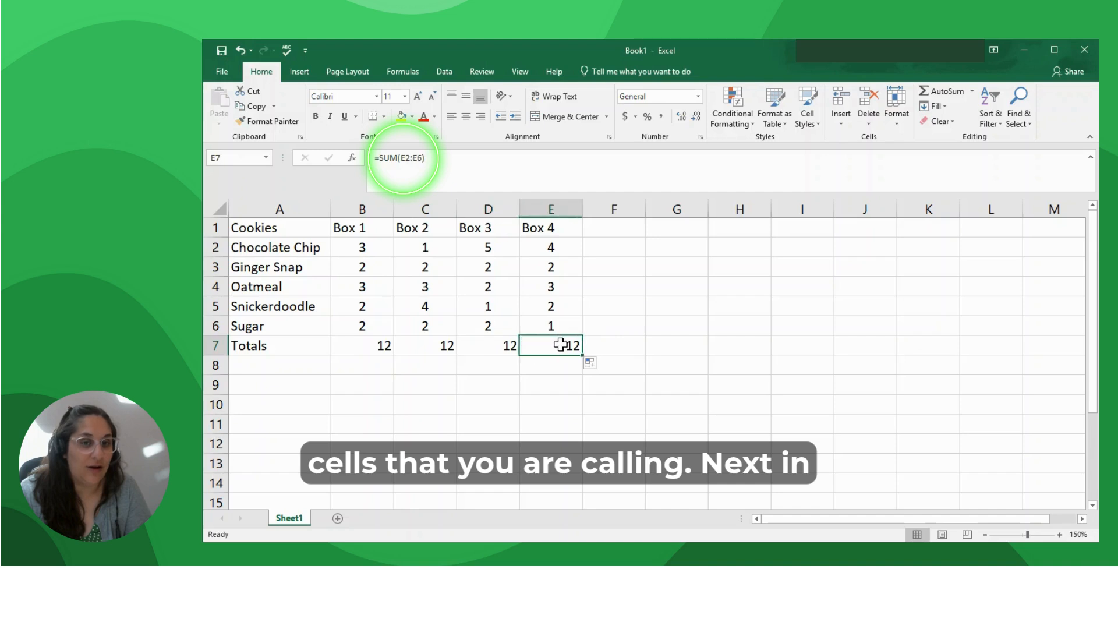
# - Enter the column header Average in cell F1 beside Box 4
pyautogui.click(613, 225)
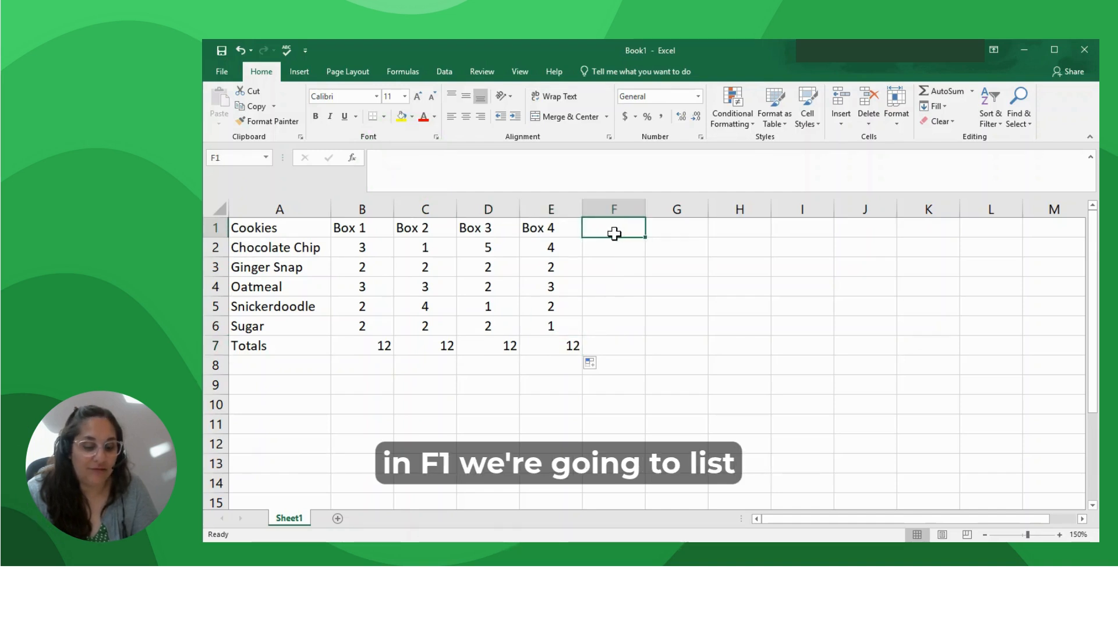
pyautogui.write('A')
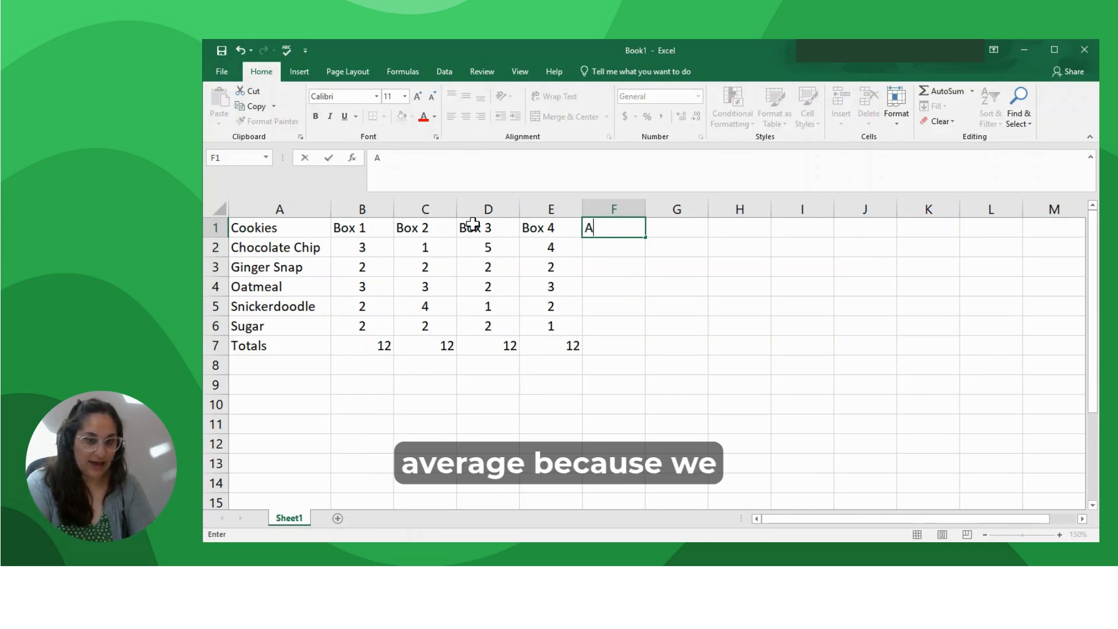
pyautogui.write('verage')
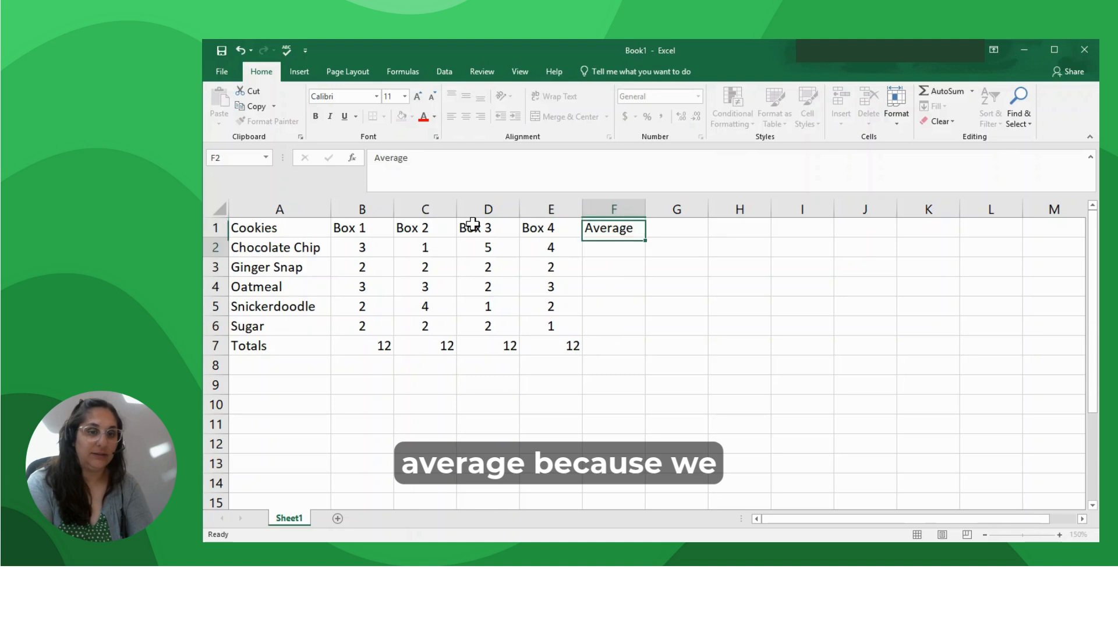
pyautogui.press('Return')
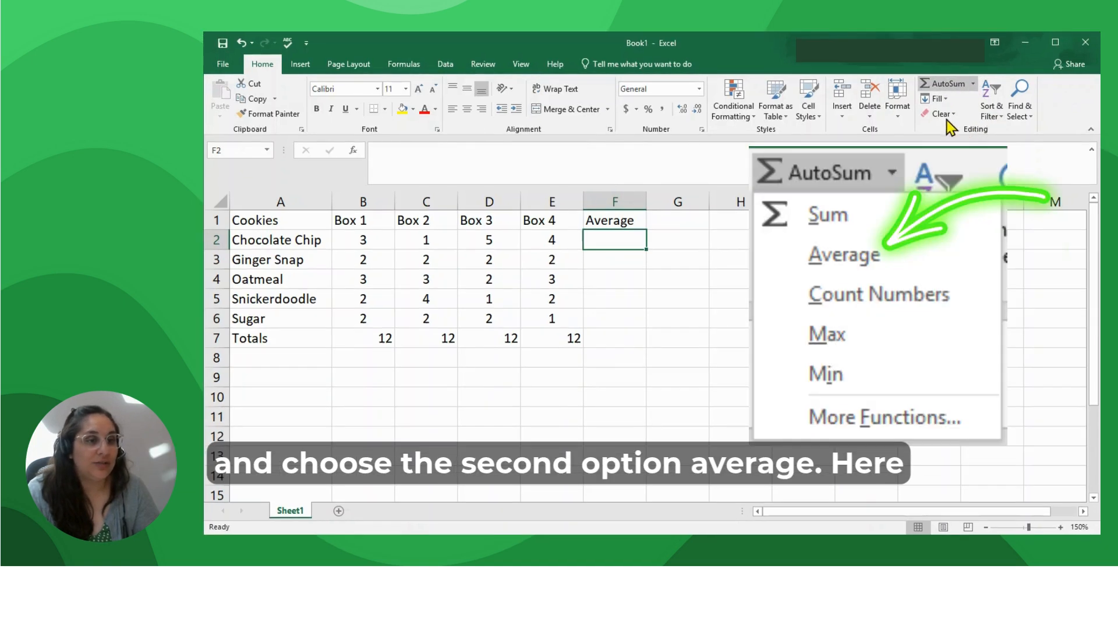
# - Calculate the average of the Chocolate Chip quantities B2:E2 in cell F2 with the AutoSum Average function
pyautogui.click(940, 126)
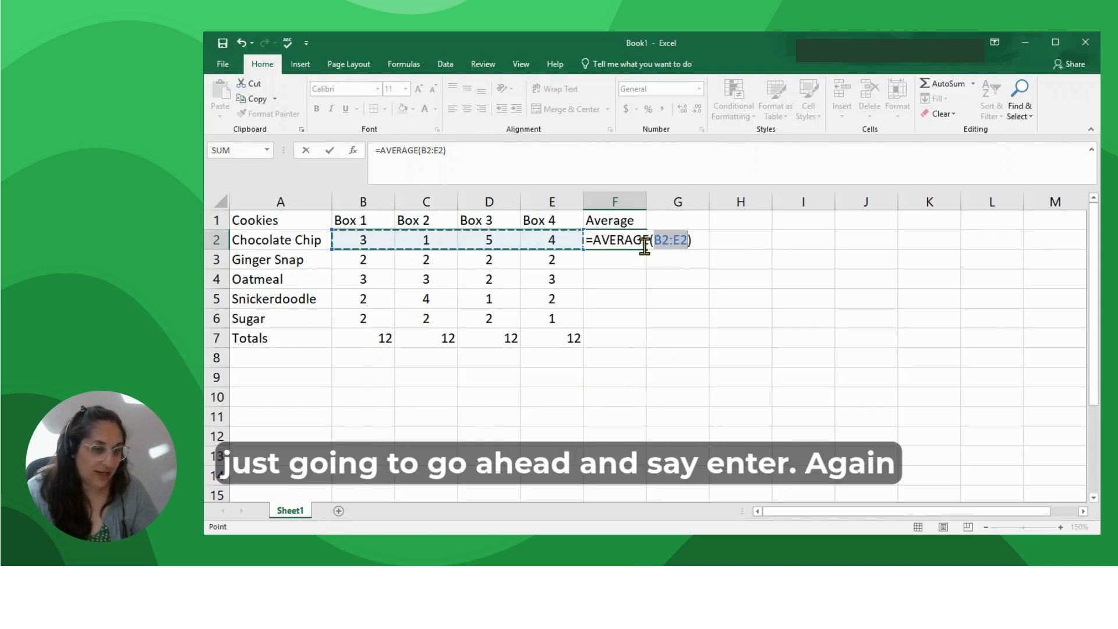
pyautogui.press('Return')
pyautogui.click(605, 245)
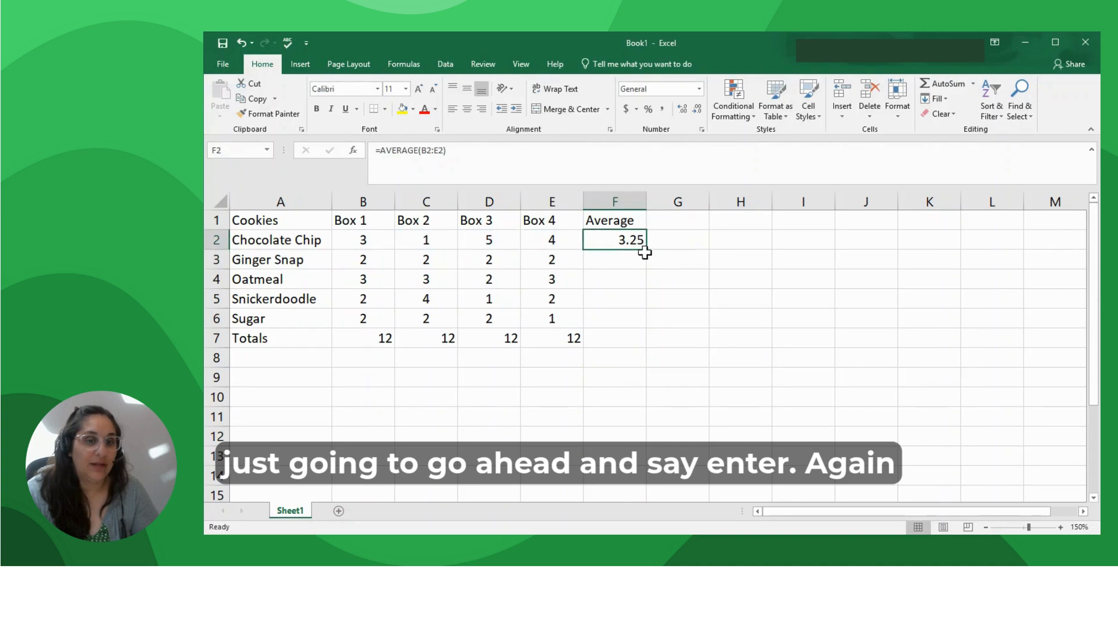
# - Fill the average formula from F2 down to F6 and reduce the averages' decimals to whole numbers
pyautogui.moveTo(648, 250); pyautogui.dragTo(646, 325)
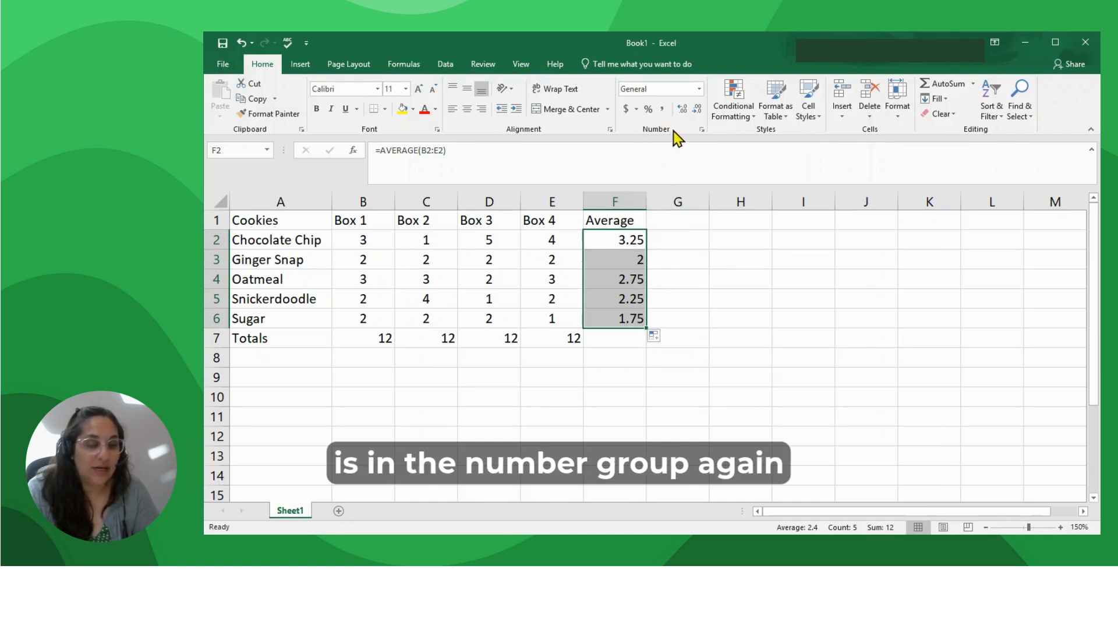
pyautogui.click(697, 109)
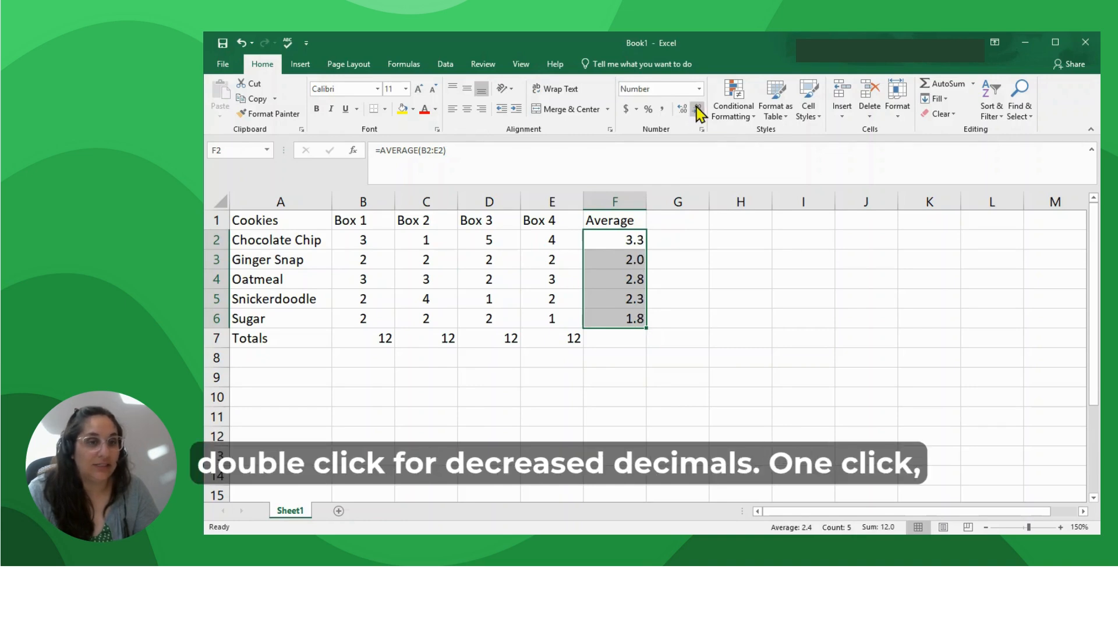
pyautogui.click(697, 109)
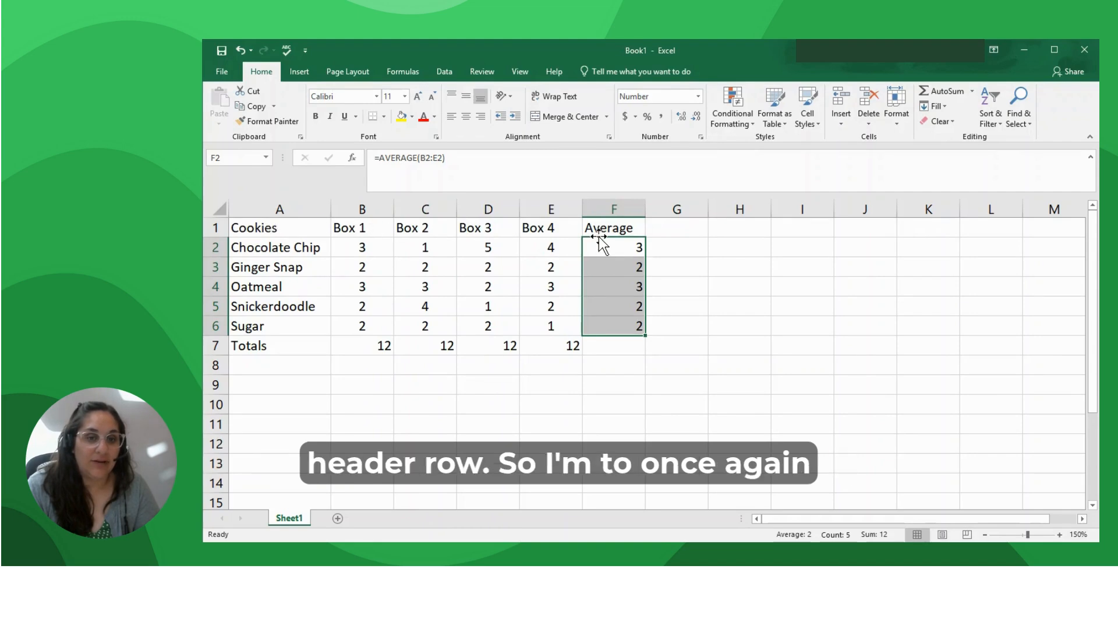
# - Insert a new sheet row above the header row containing Cookies and the box labels
pyautogui.click(247, 227)
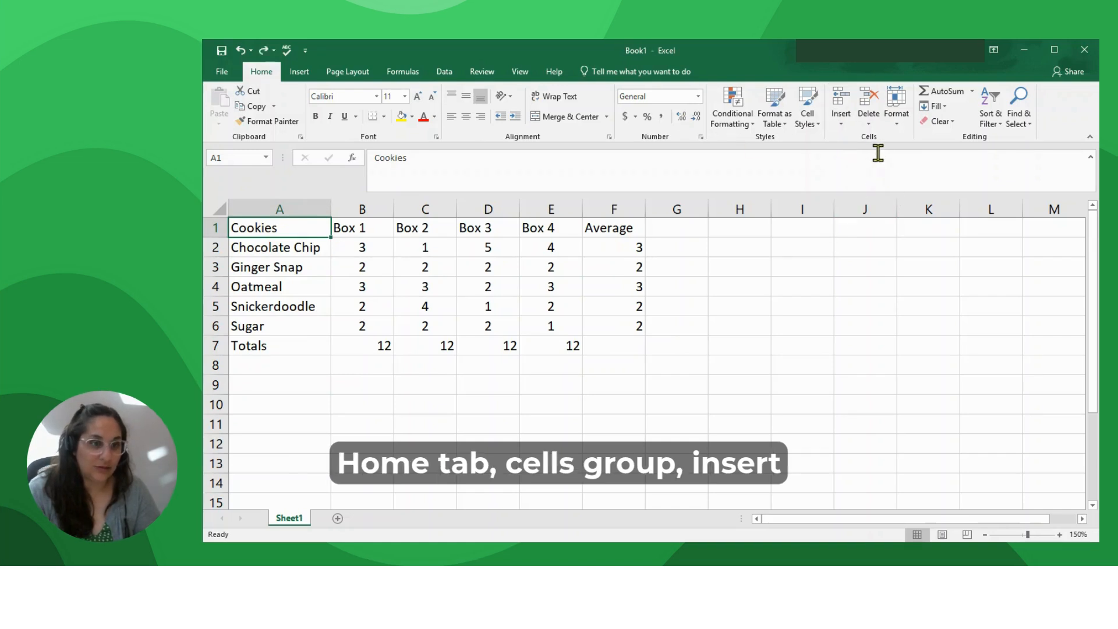
pyautogui.click(841, 123)
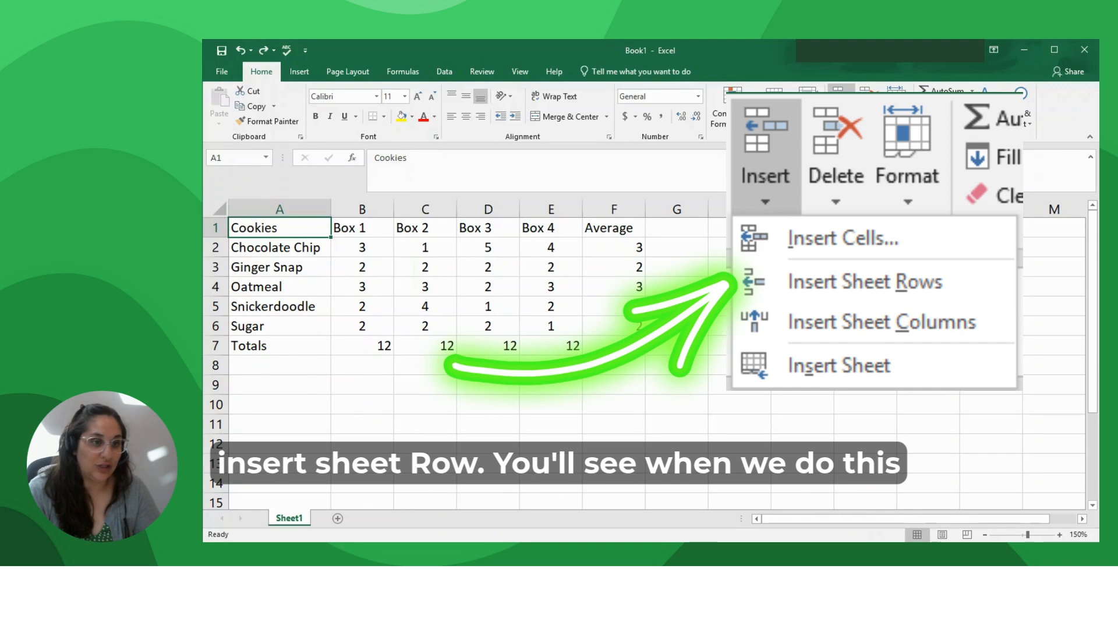
pyautogui.click(877, 155)
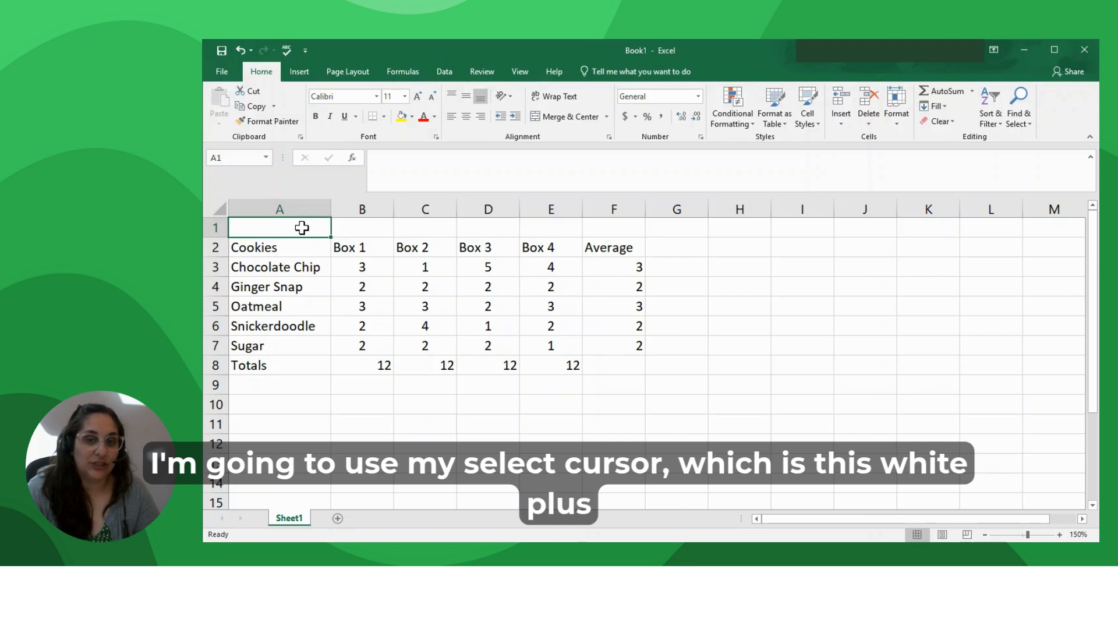
# - Merge and center cells A1:F1 and enter the title Smart Cookie Bakery in the merged cell
pyautogui.moveTo(298, 228); pyautogui.dragTo(594, 227)
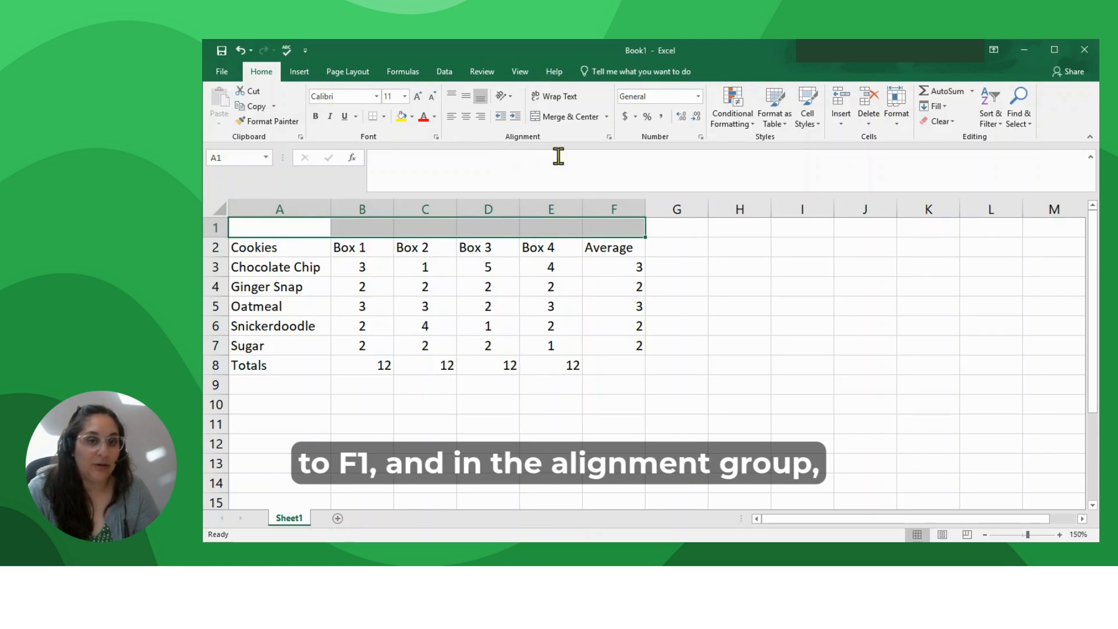
pyautogui.click(569, 120)
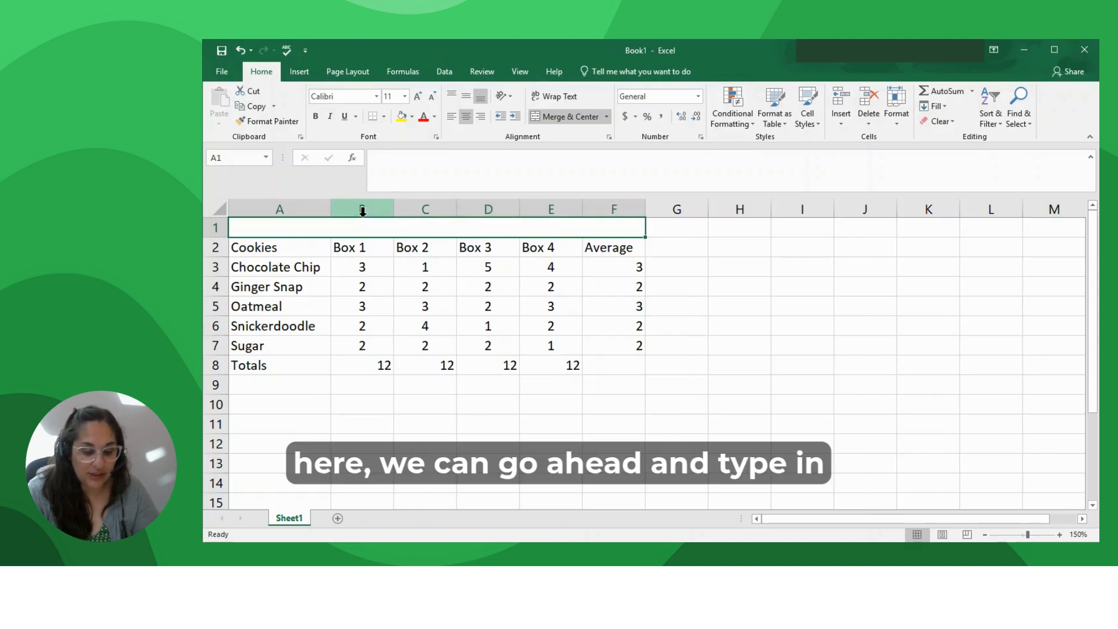
pyautogui.write('S')
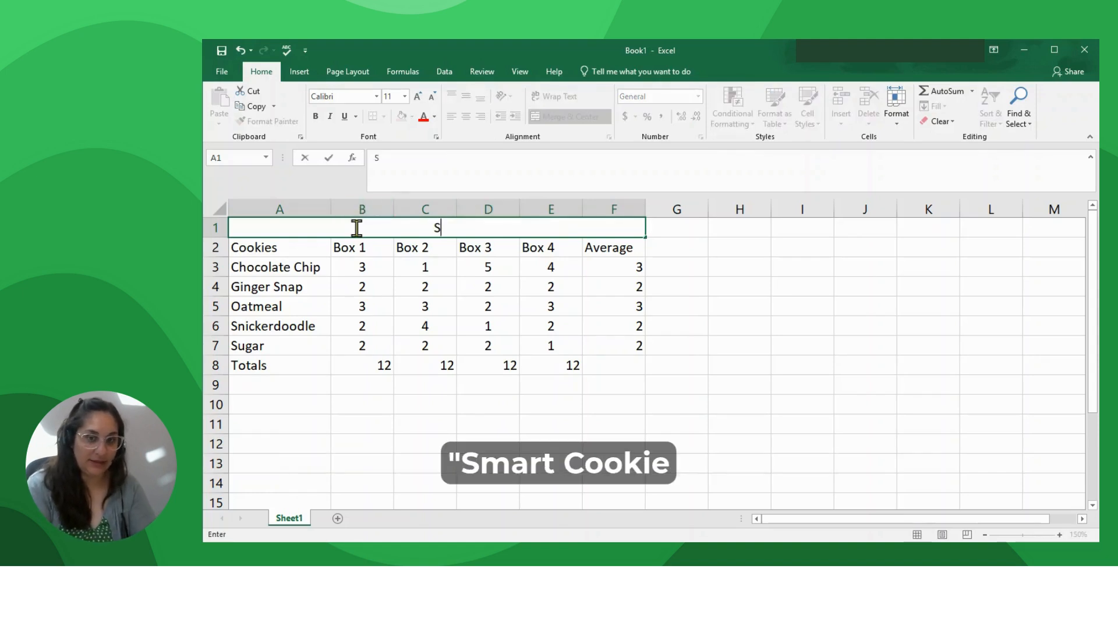
pyautogui.write('mart Cookie ')
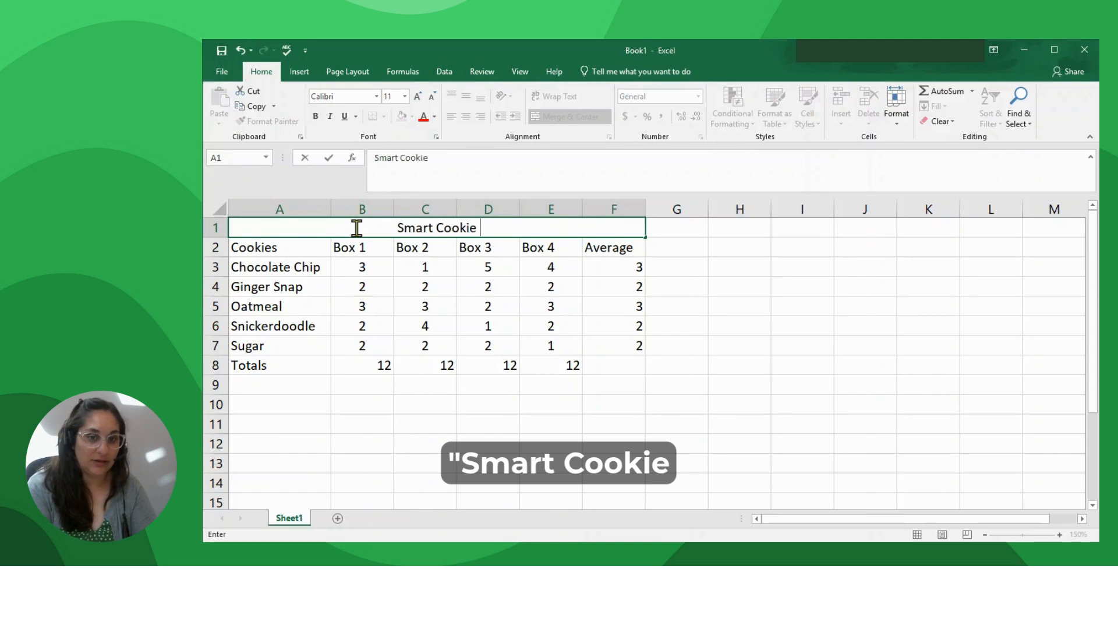
pyautogui.write('Bakery')
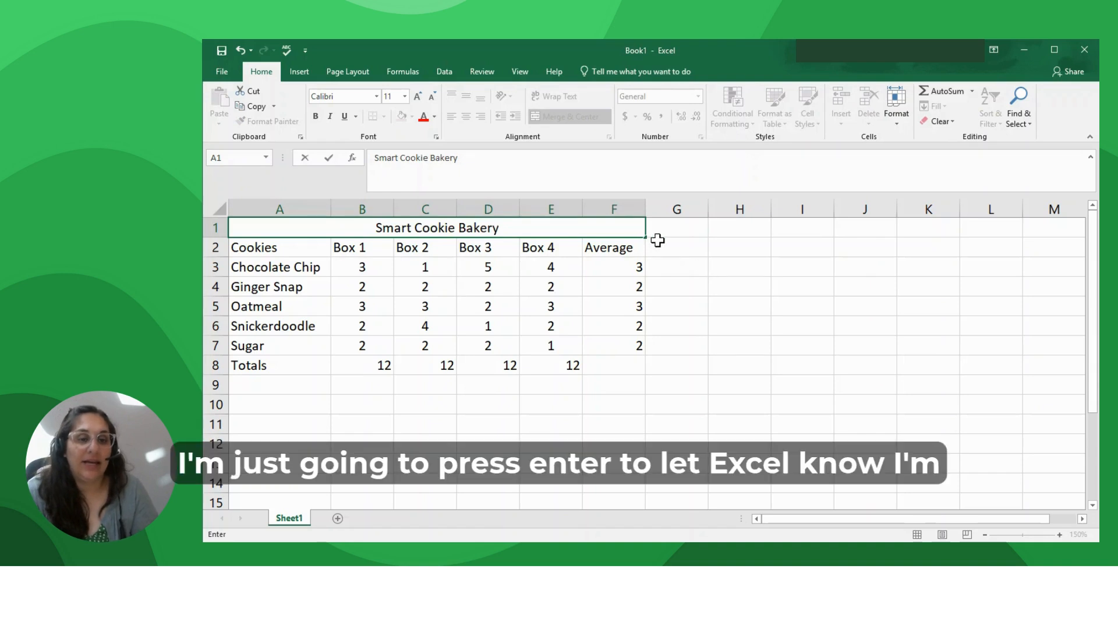
pyautogui.press('Return')
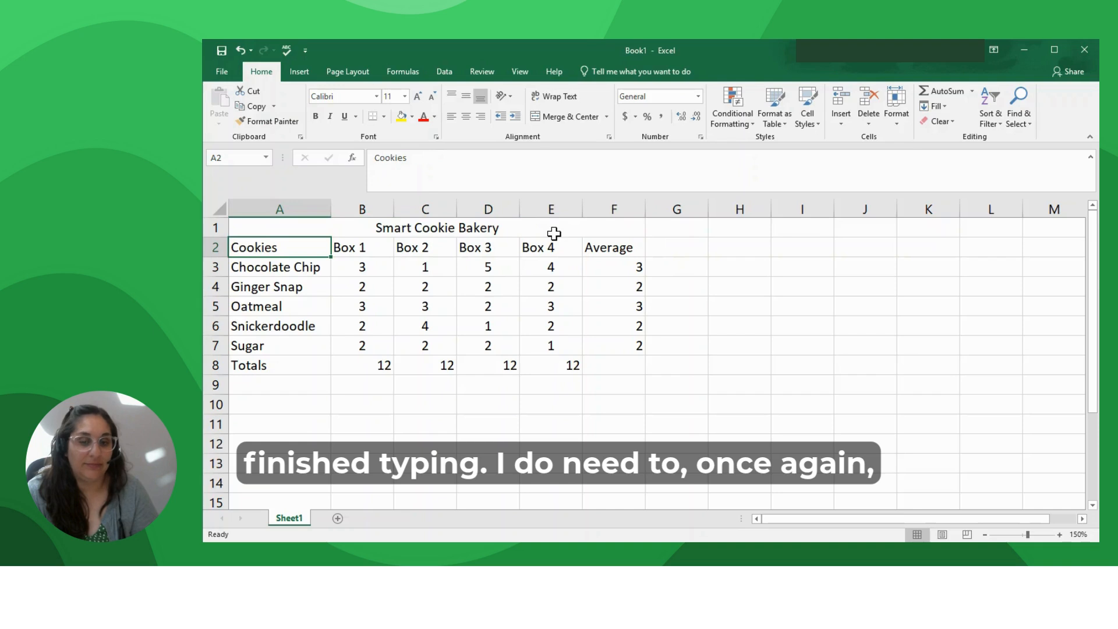
# - Change the font of the Smart Cookie Bakery title in row 1 to Bernard MT Condensed
pyautogui.click(358, 226)
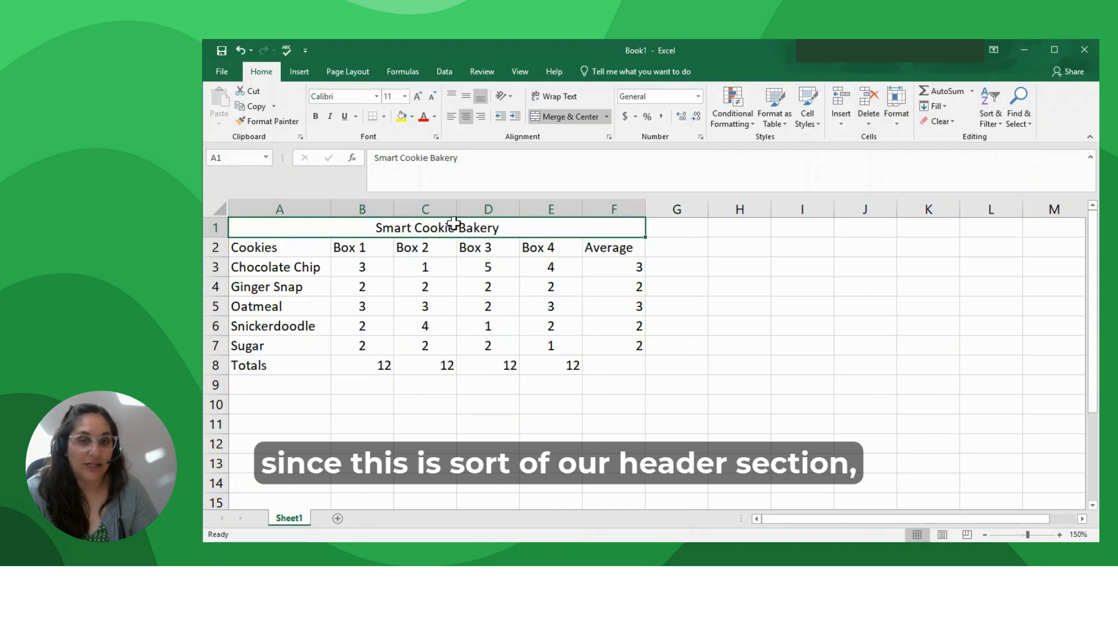
pyautogui.click(377, 98)
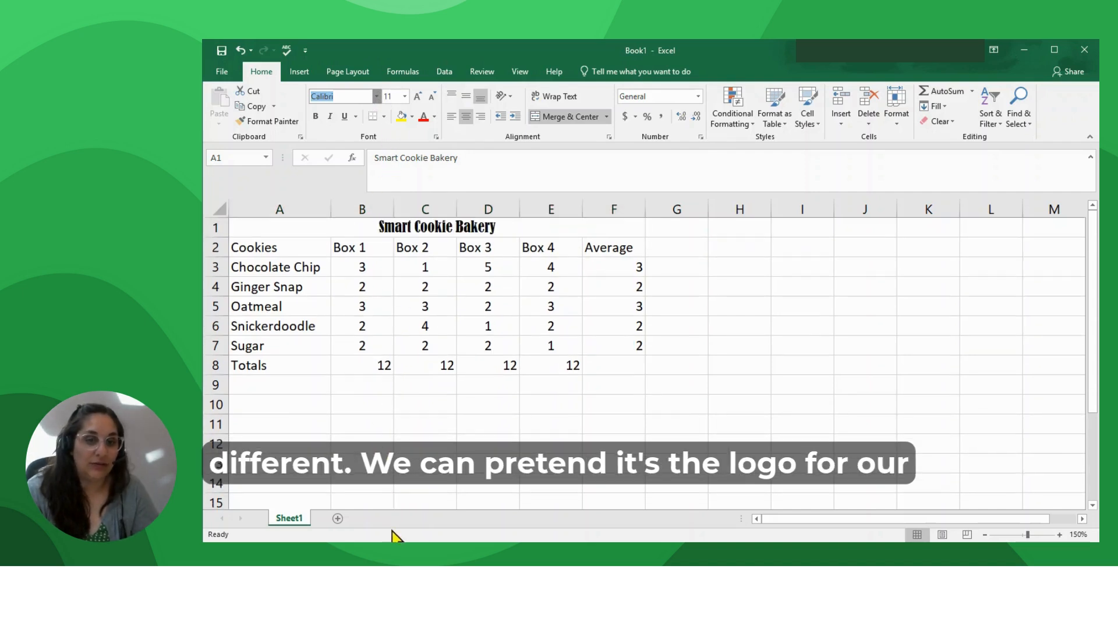
pyautogui.click(410, 443)
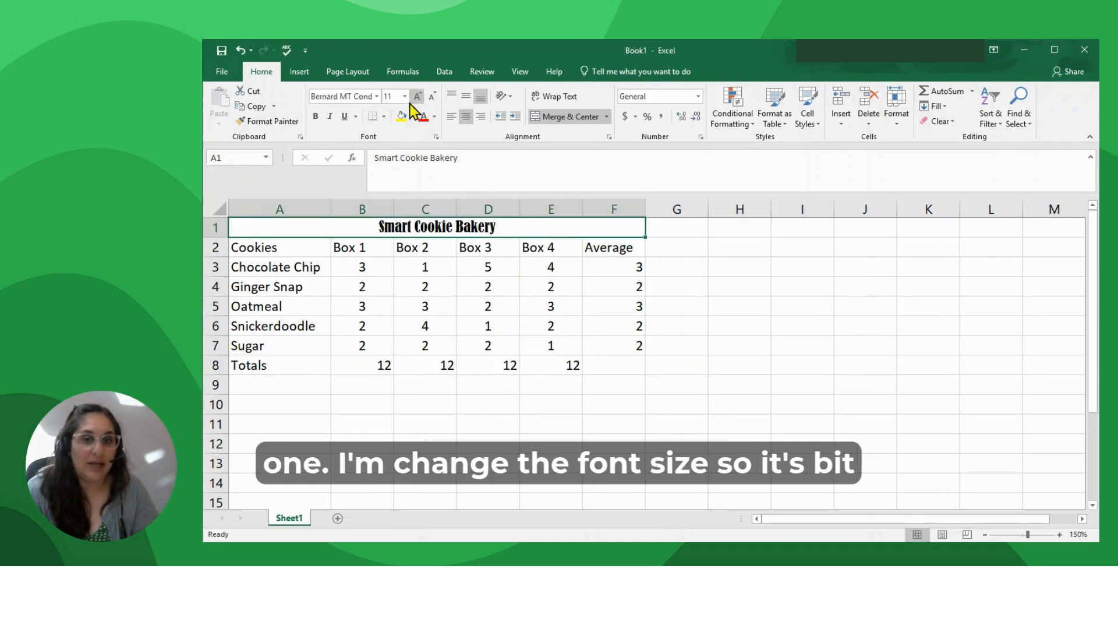
# - Enlarge the Smart Cookie Bakery title to font size 22
pyautogui.click(391, 96)
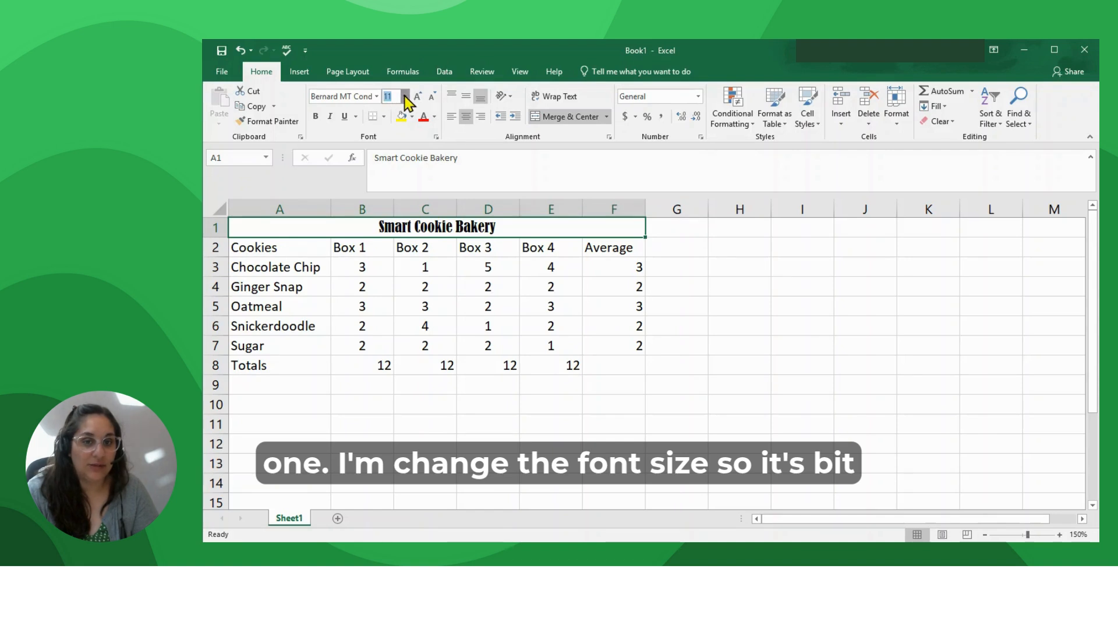
pyautogui.click(405, 97)
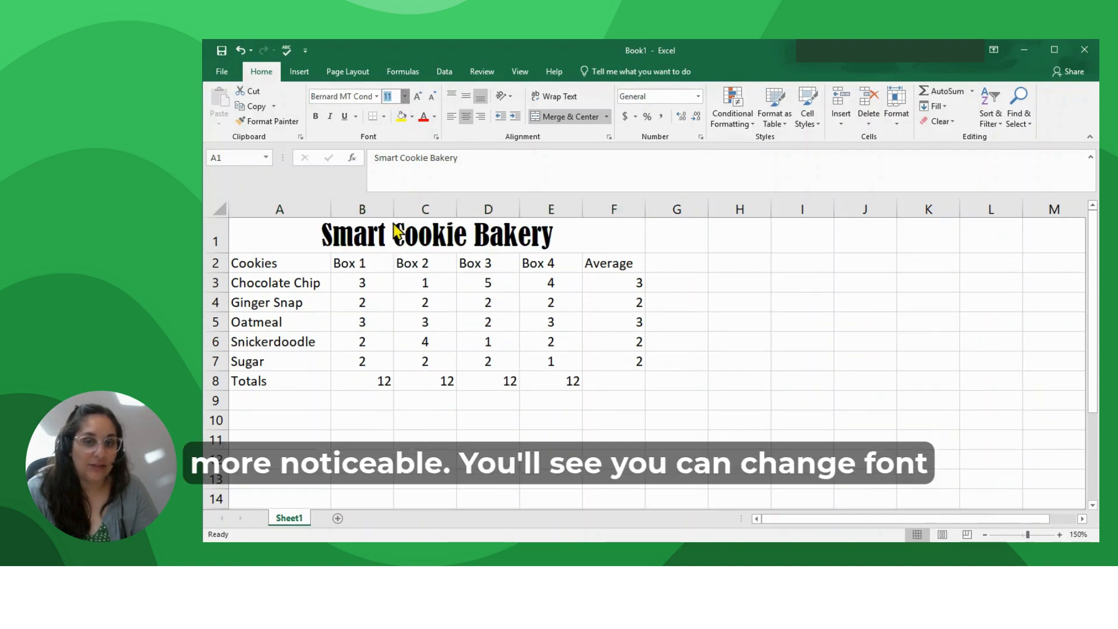
pyautogui.click(404, 96)
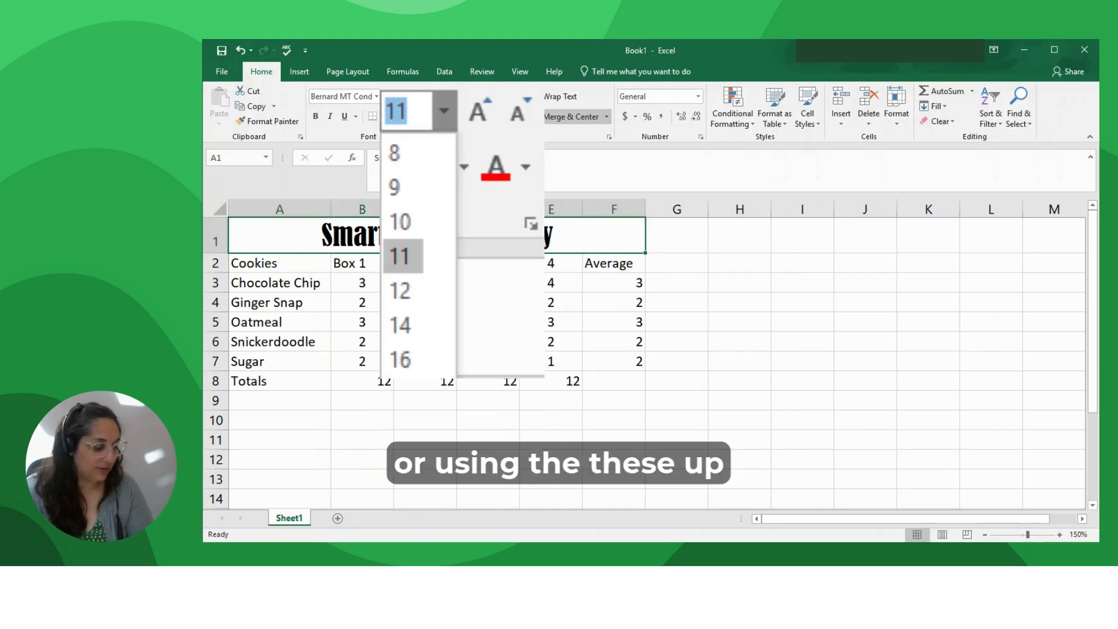
pyautogui.click(418, 96)
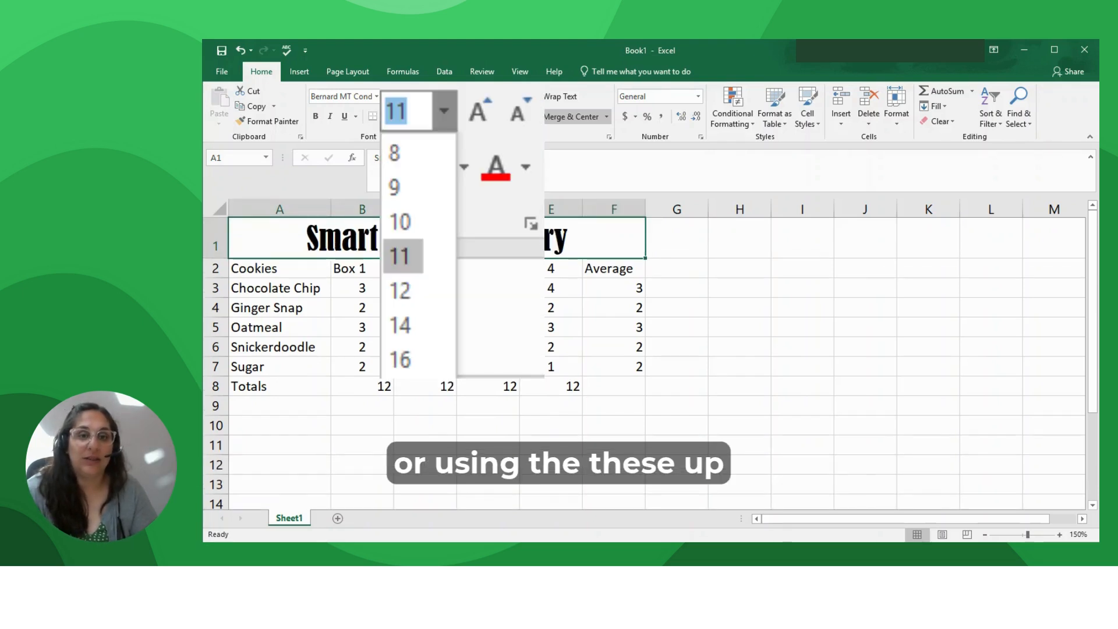
pyautogui.click(432, 96)
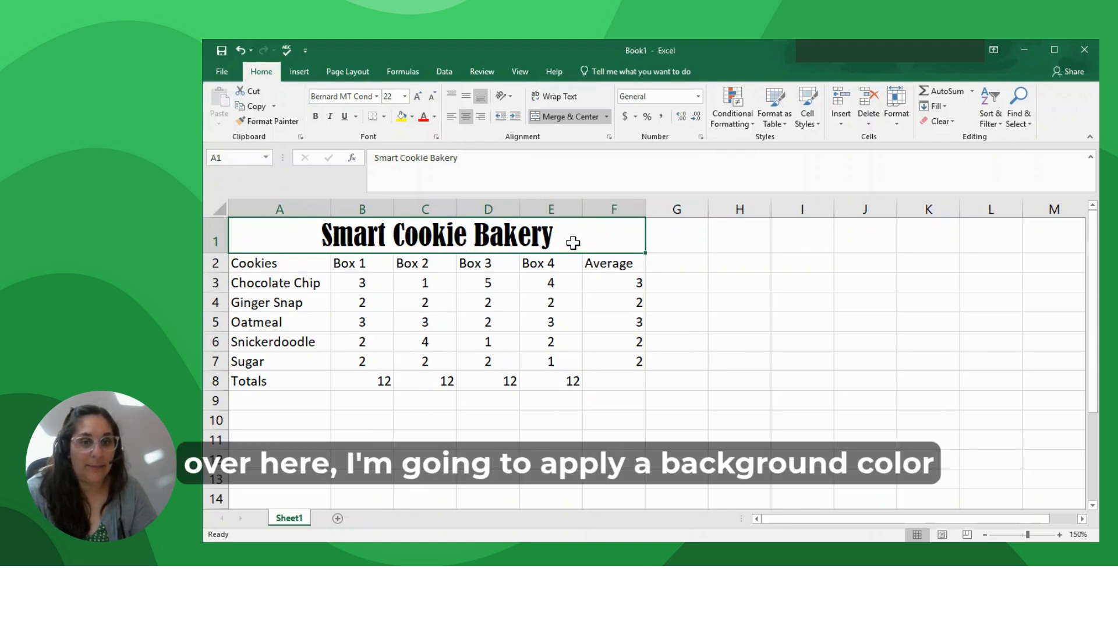
# - Apply a light green fill to the title cell and color its text green
pyautogui.click(411, 117)
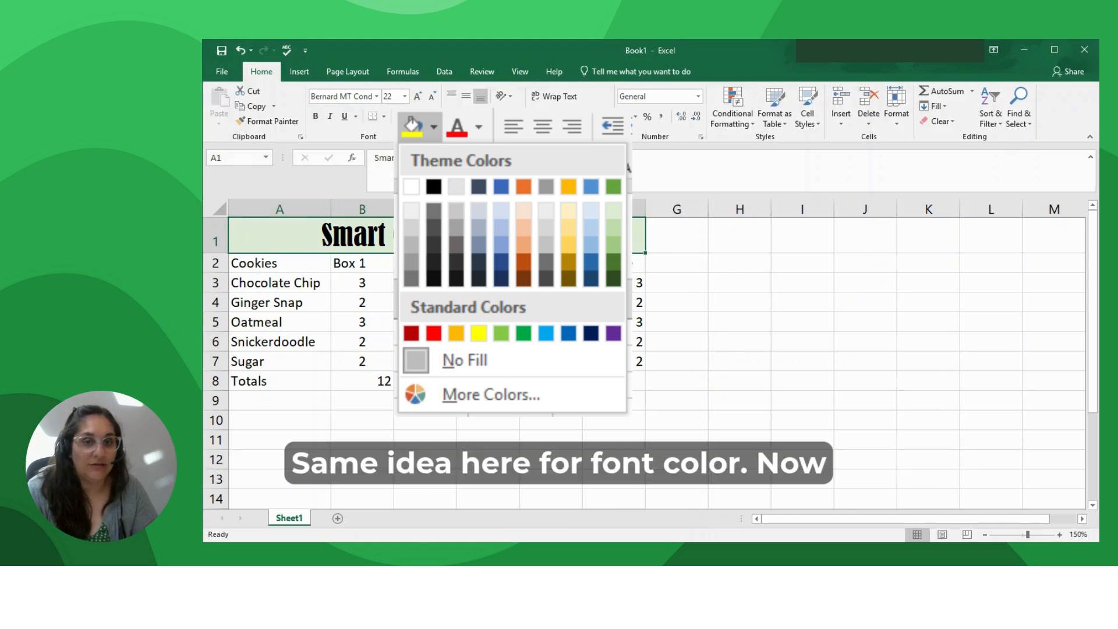
pyautogui.click(478, 126)
pyautogui.click(634, 215)
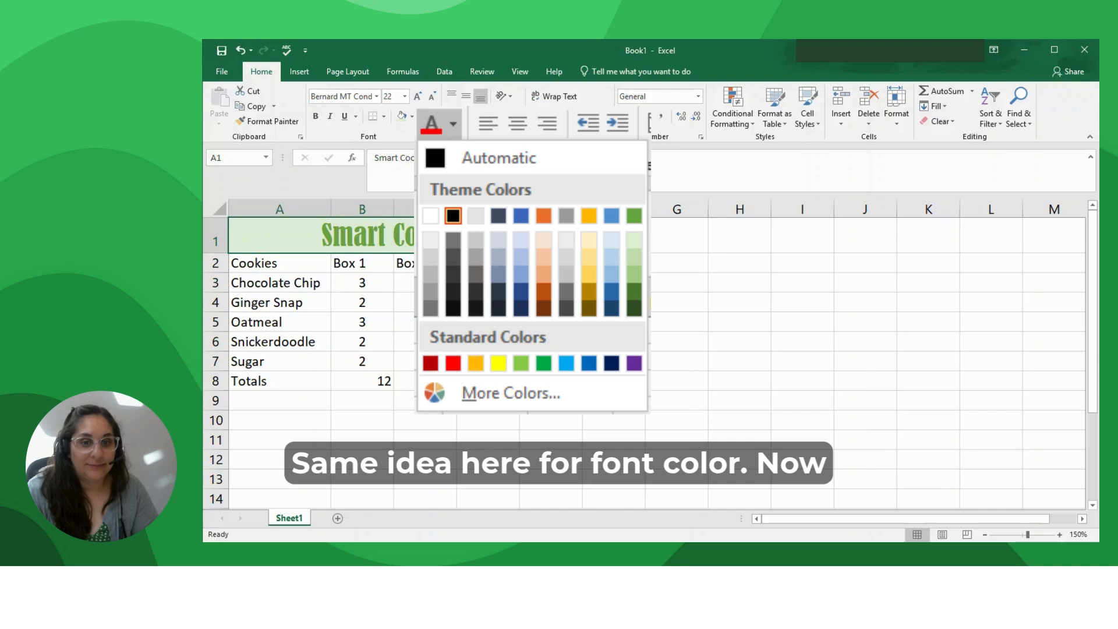
# - Center the column labels in A2:F2 horizontally
pyautogui.moveTo(614, 263); pyautogui.dragTo(260, 262)
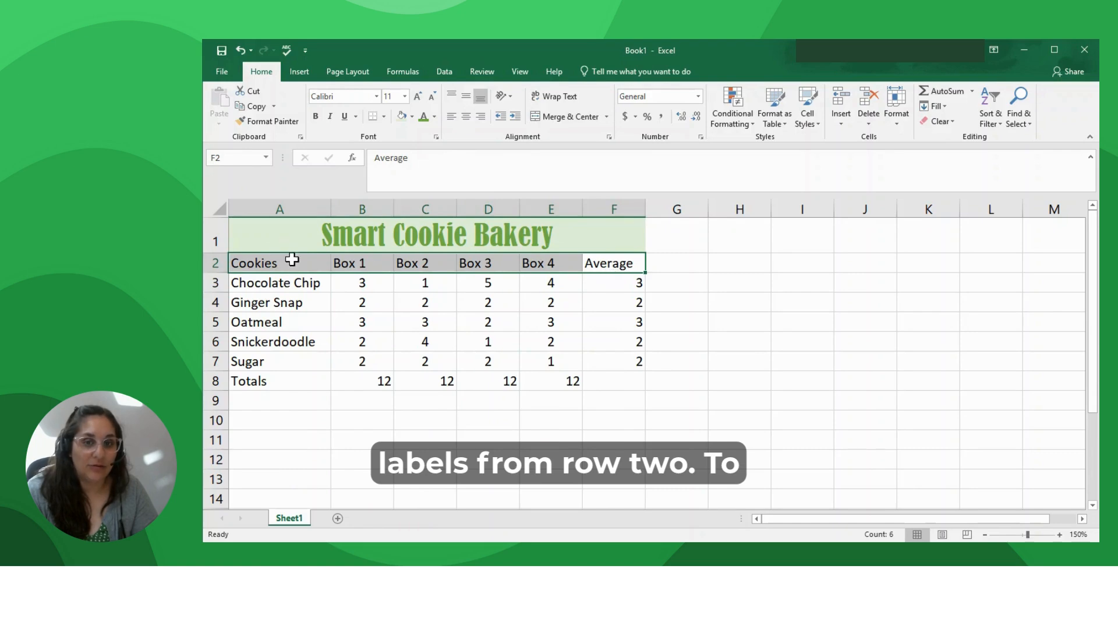
pyautogui.click(467, 121)
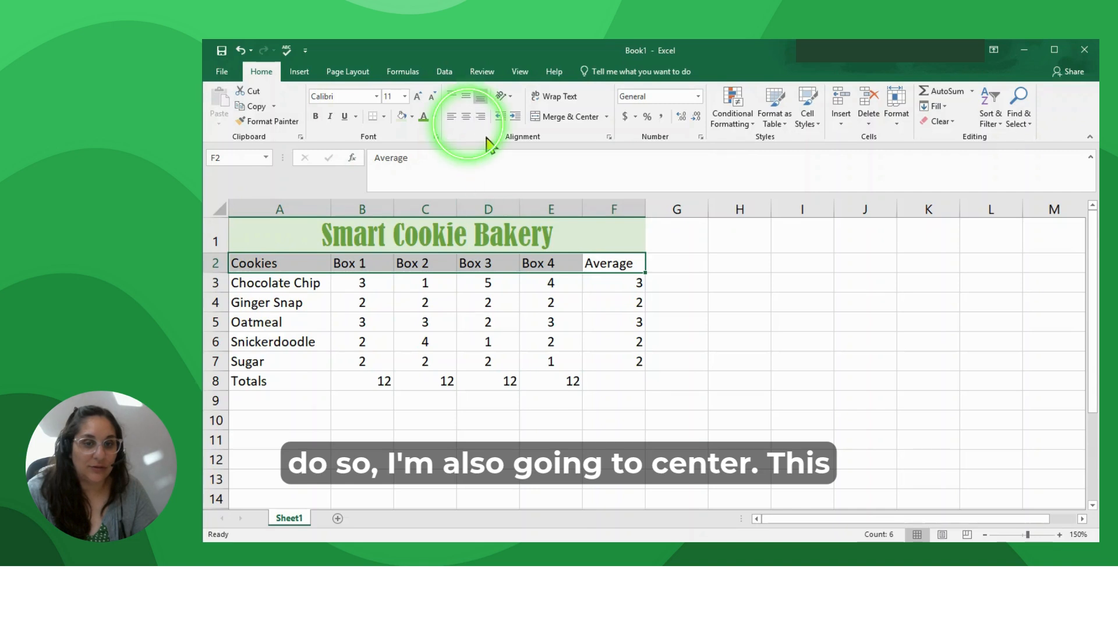
pyautogui.click(466, 117)
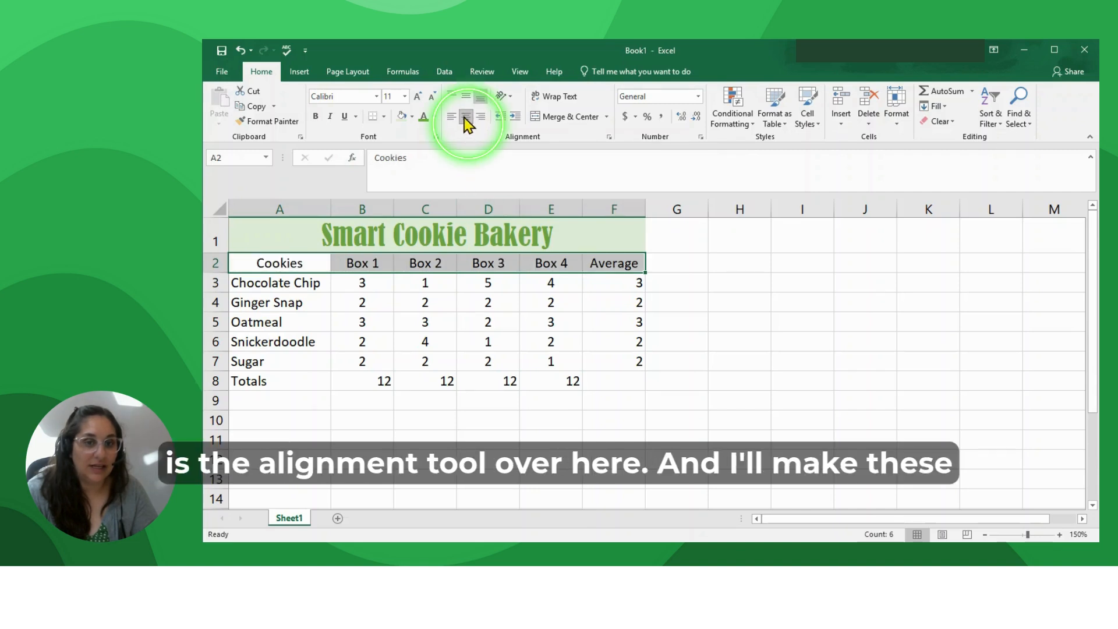
# - Bold the column labels in A2:F2 and give them a pale font color on a green fill
pyautogui.click(317, 117)
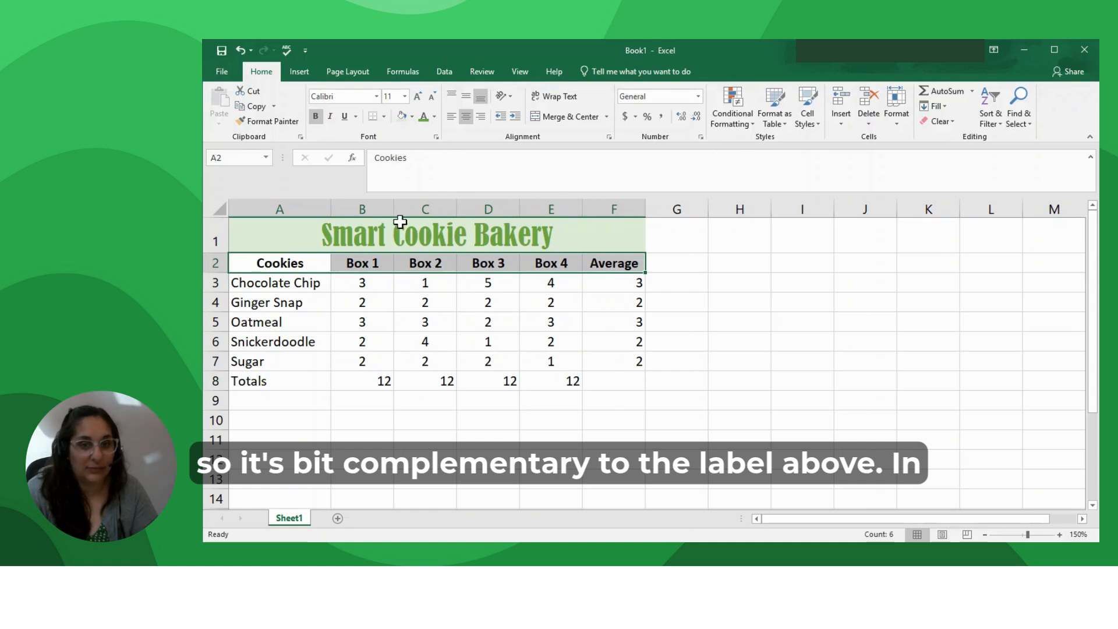
pyautogui.click(435, 117)
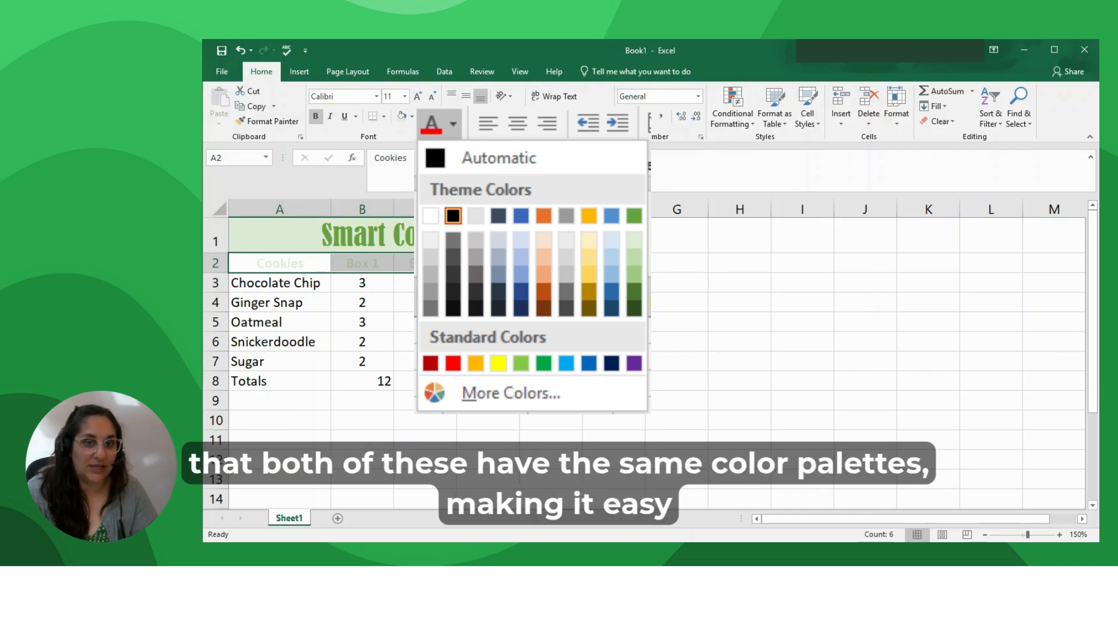
pyautogui.click(412, 119)
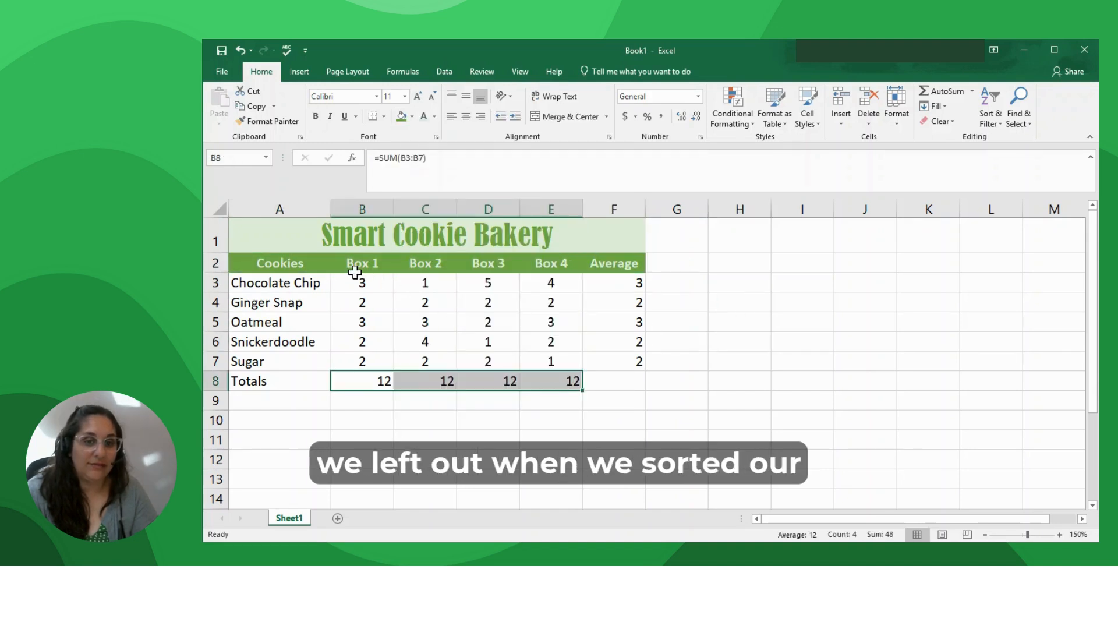
# - Center the quantities, averages and totals in B3:F8 horizontally
pyautogui.moveTo(357, 282); pyautogui.dragTo(606, 379)
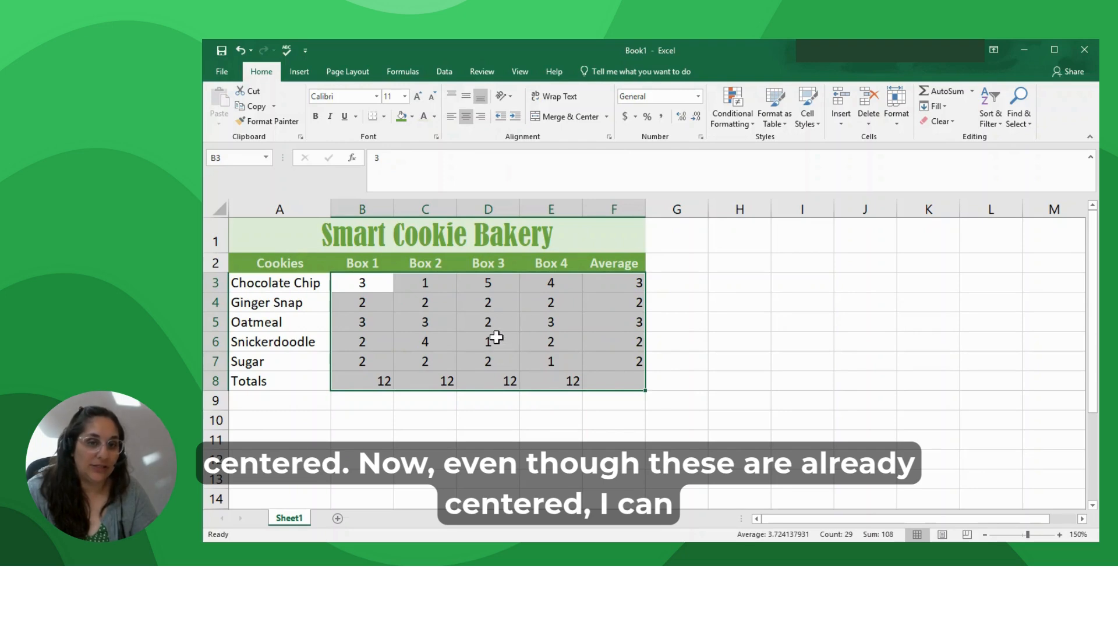
pyautogui.click(466, 118)
pyautogui.click(466, 118)
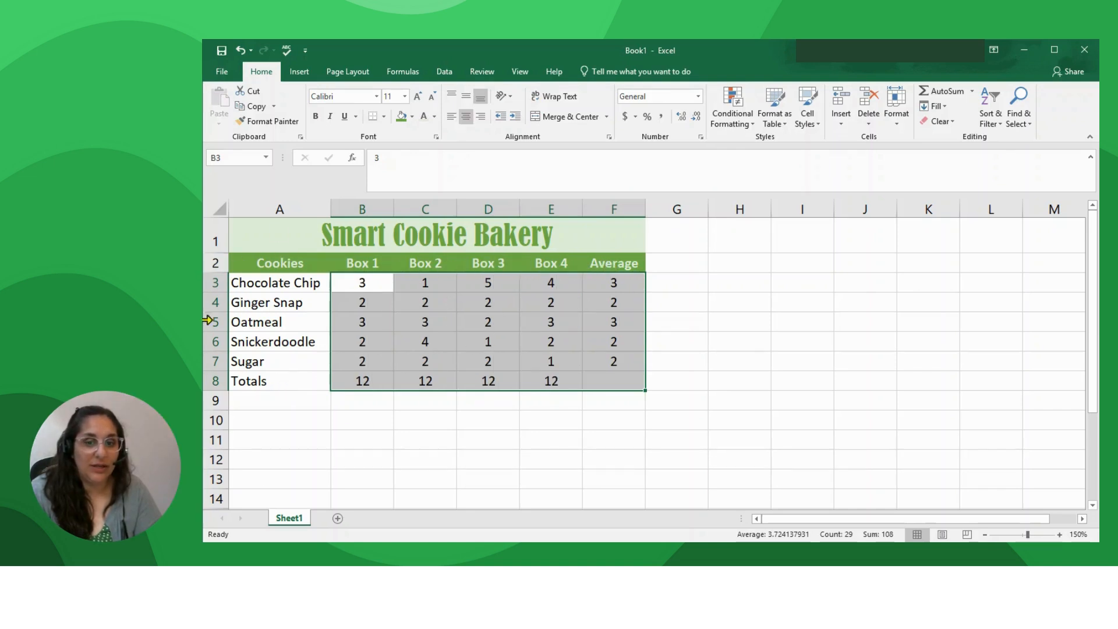
# - Copy the formatting of the Cookies label in A2 to the Totals label in A8 with Format Painter
pyautogui.click(269, 383)
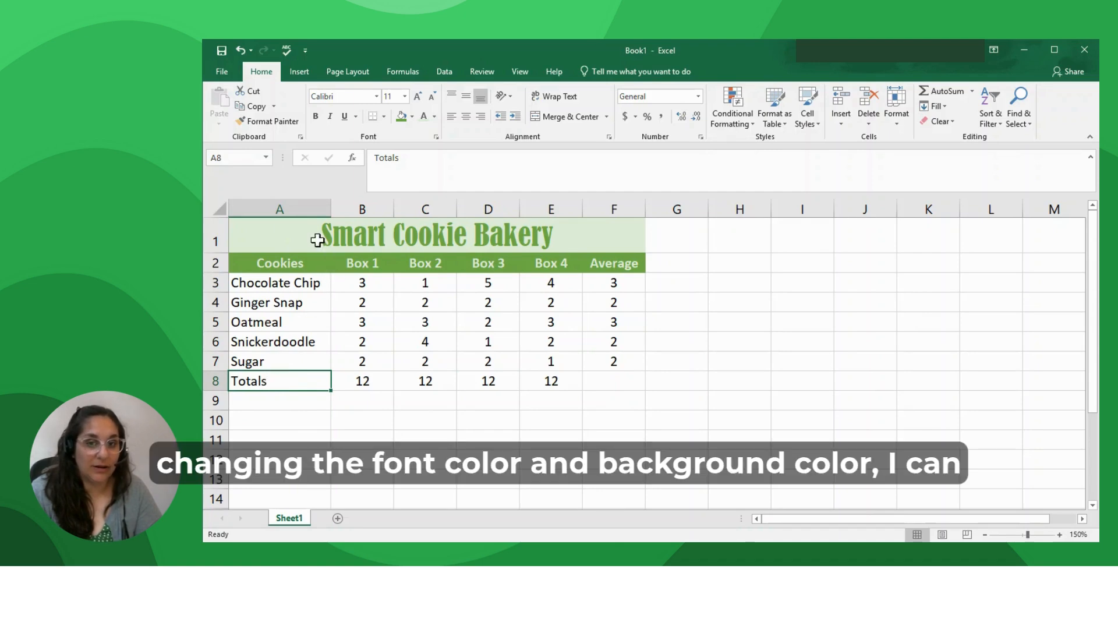
pyautogui.click(299, 263)
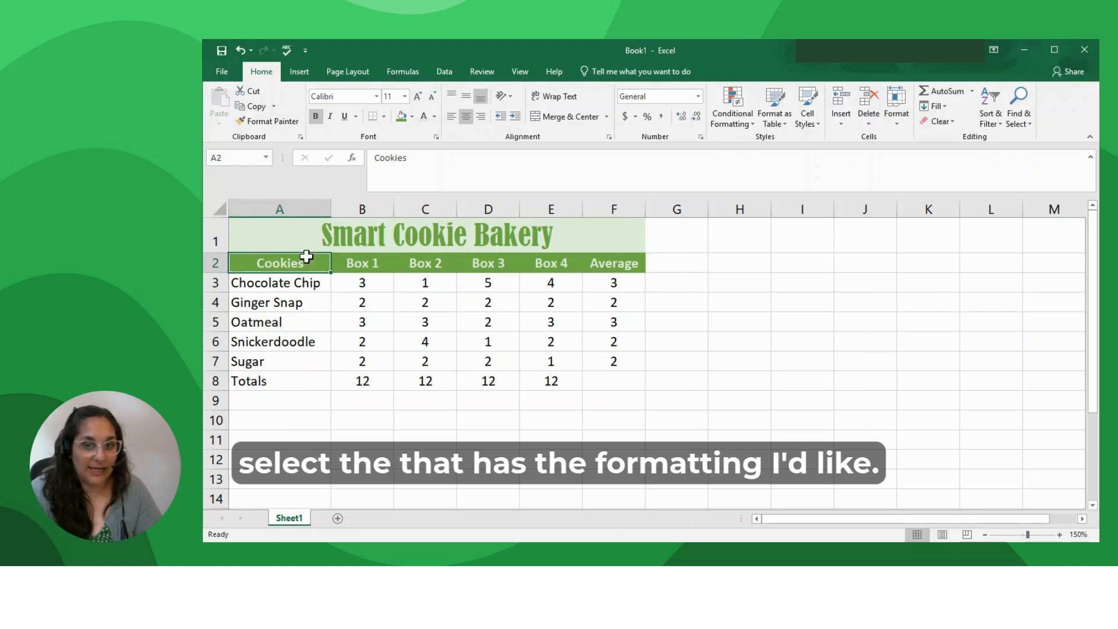
pyautogui.click(269, 123)
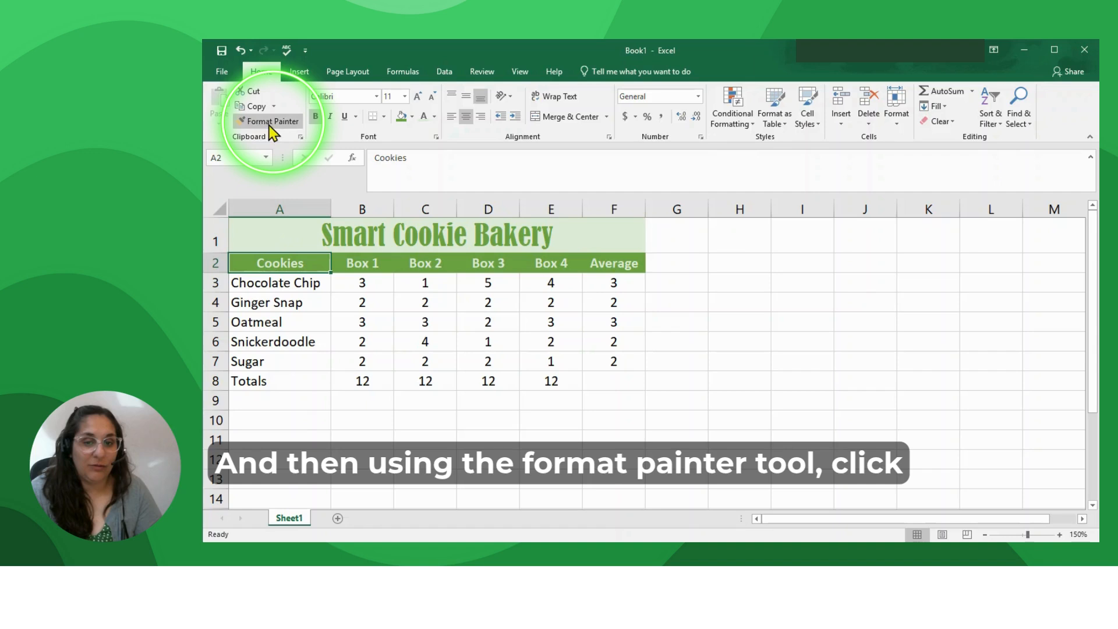
pyautogui.click(261, 126)
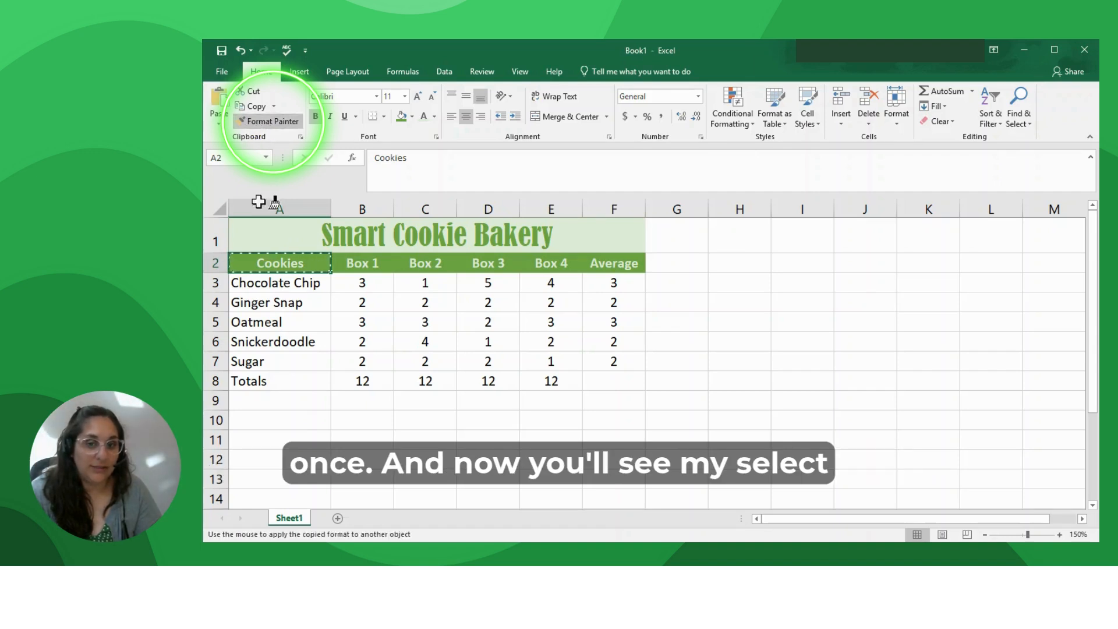
pyautogui.click(273, 378)
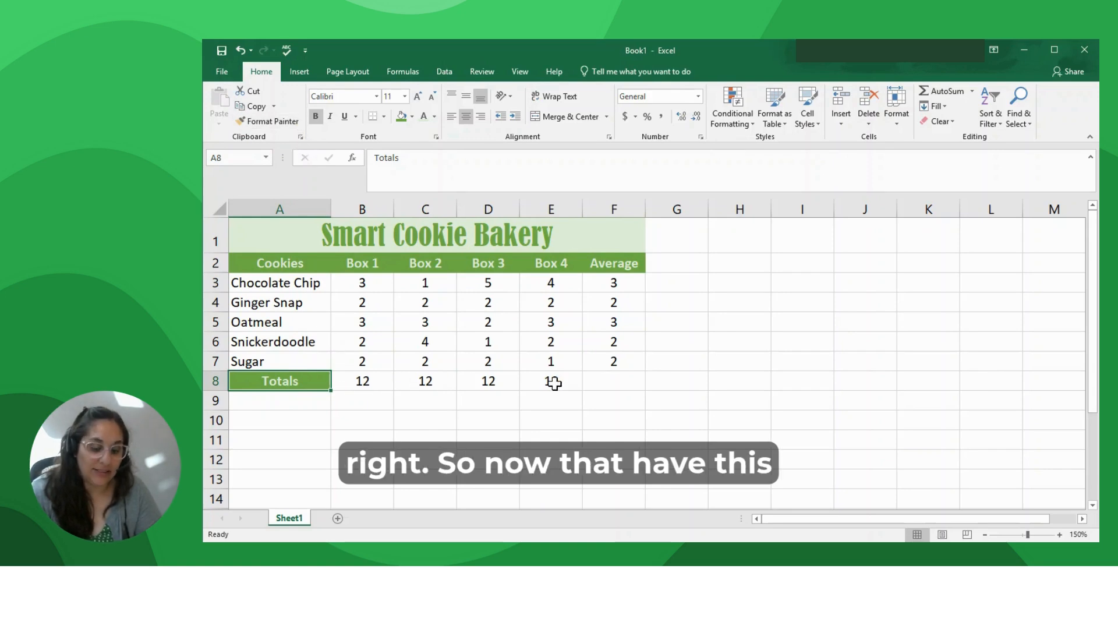
# - Check the print preview of the bakery sheet and return to the worksheet
pyautogui.click(434, 374)
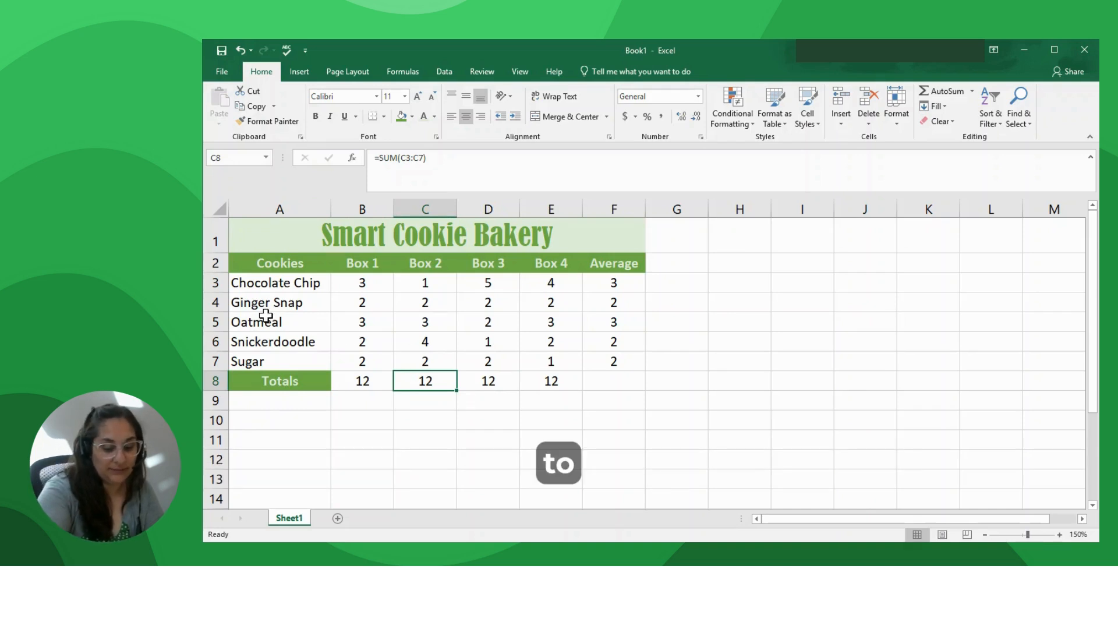
pyautogui.click(302, 242)
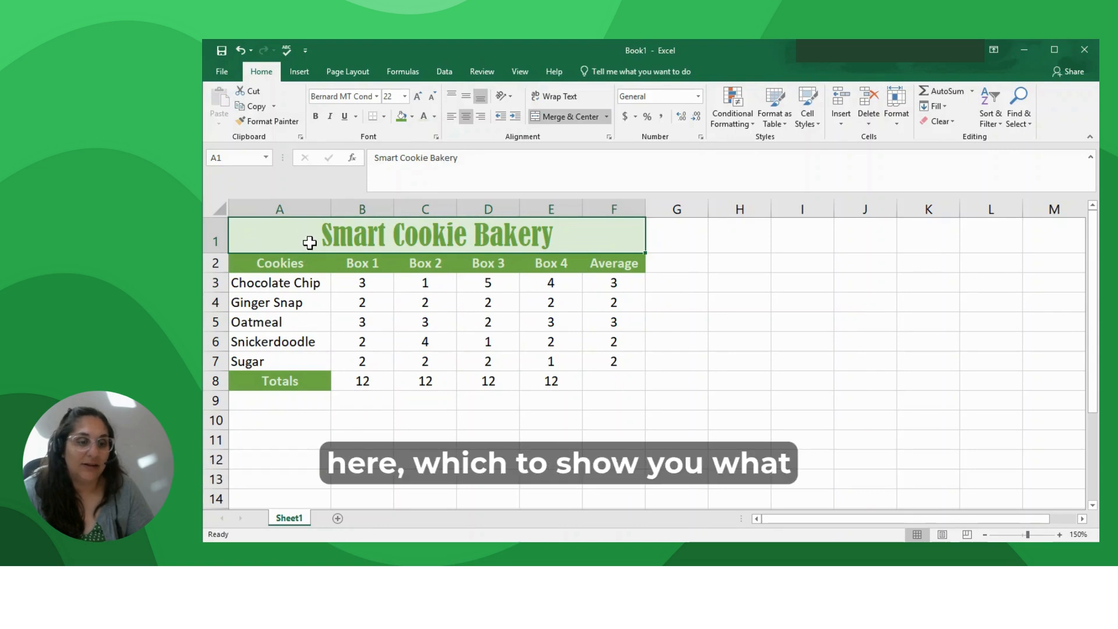
pyautogui.click(222, 74)
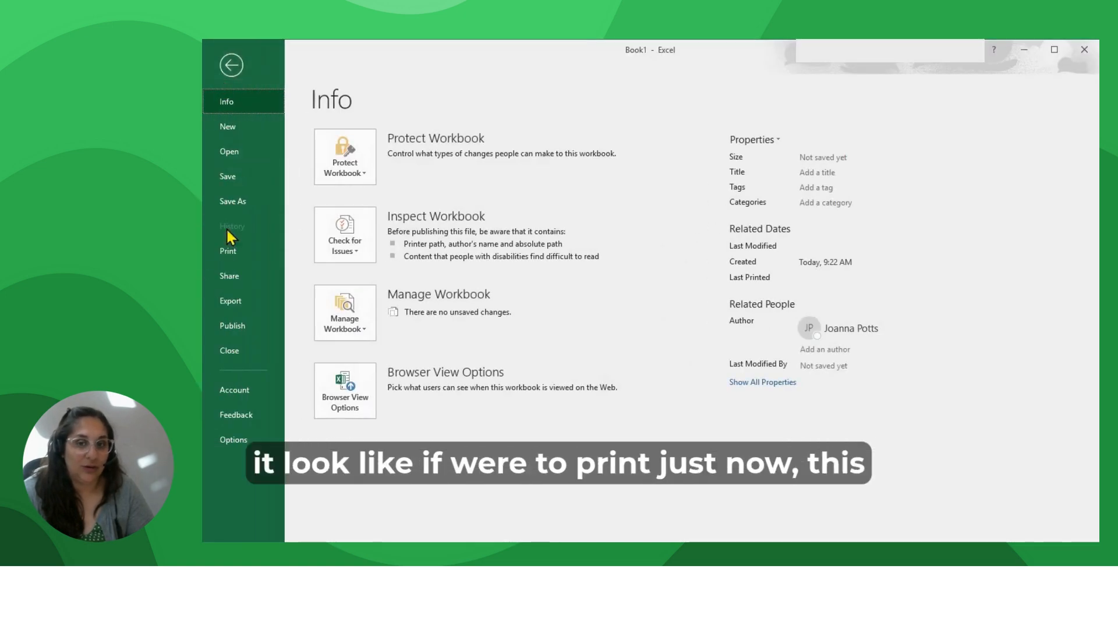
pyautogui.click(226, 251)
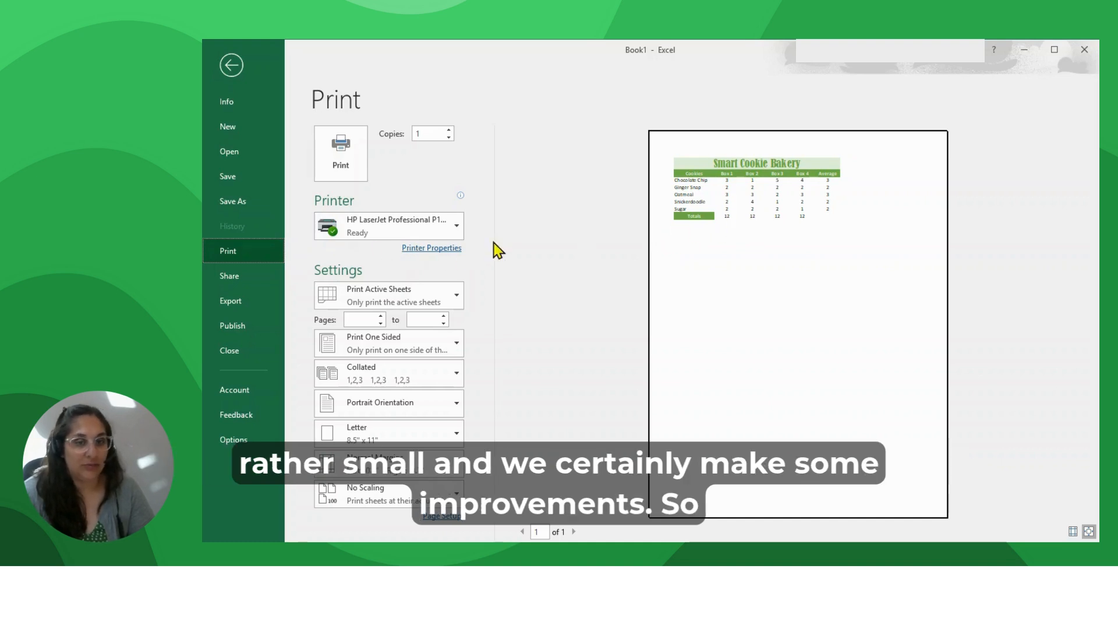
pyautogui.click(231, 65)
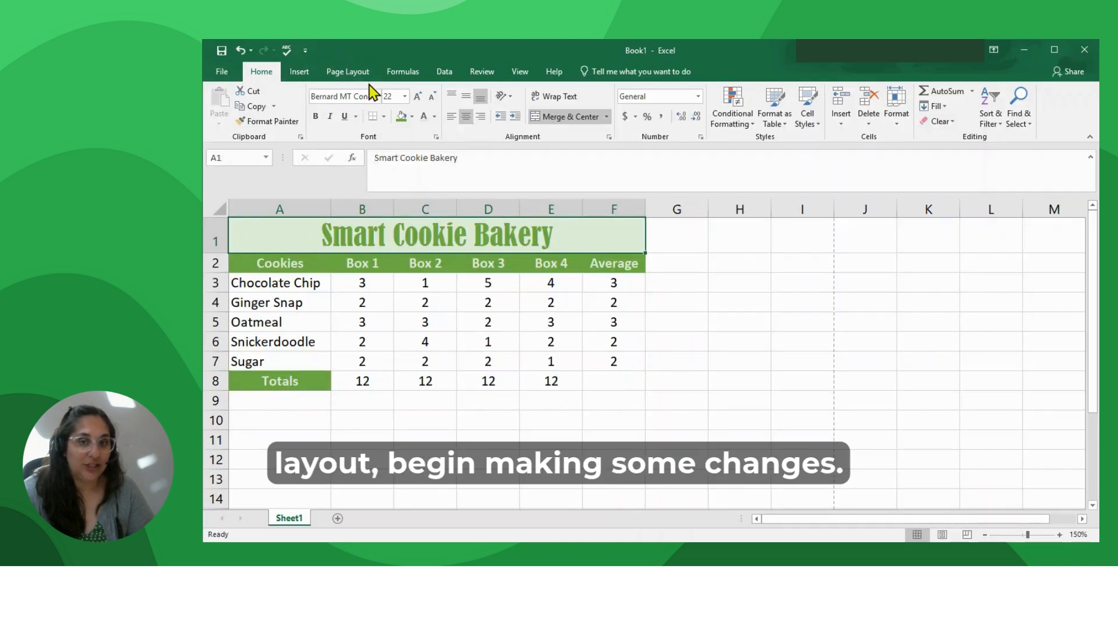
# - Create a custom page header in Page Setup with the text Name in its left section
pyautogui.click(345, 72)
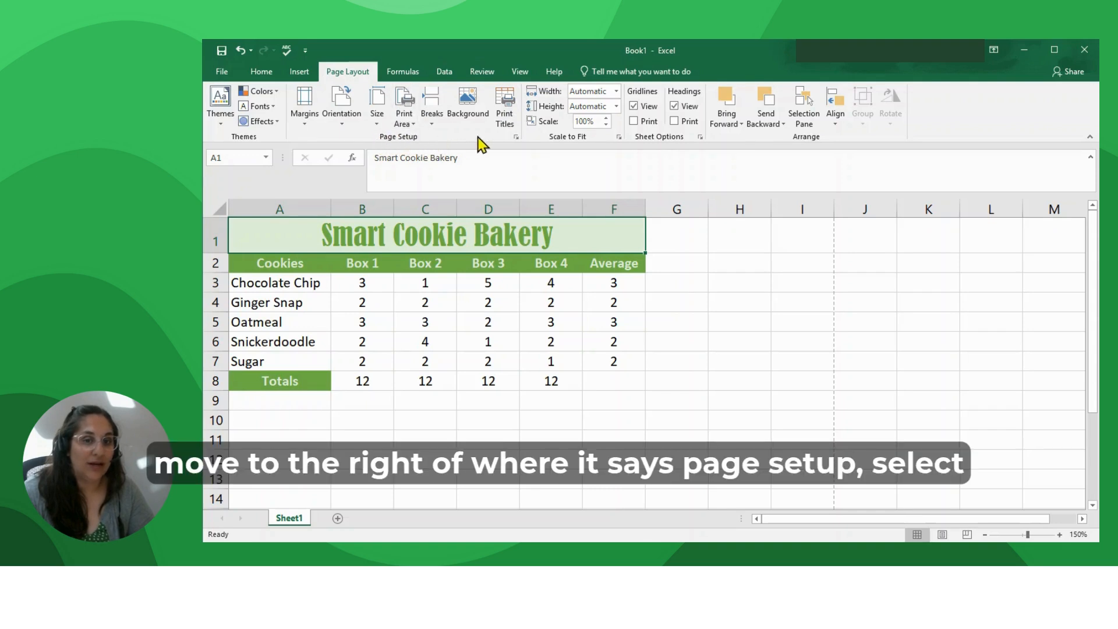
pyautogui.click(515, 137)
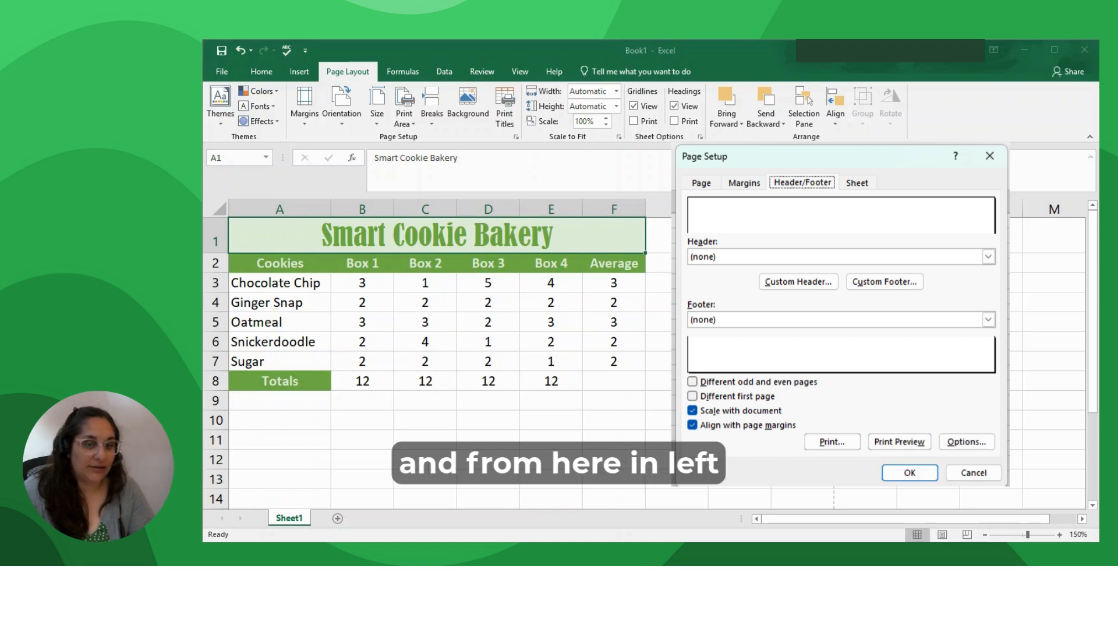
pyautogui.click(798, 281)
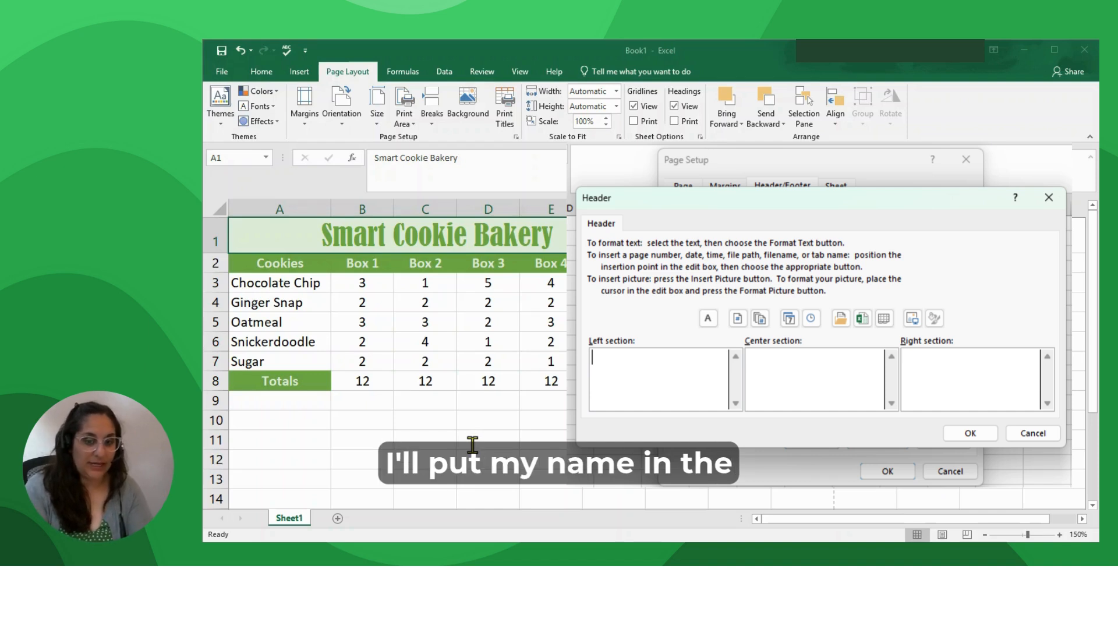
pyautogui.write('Name')
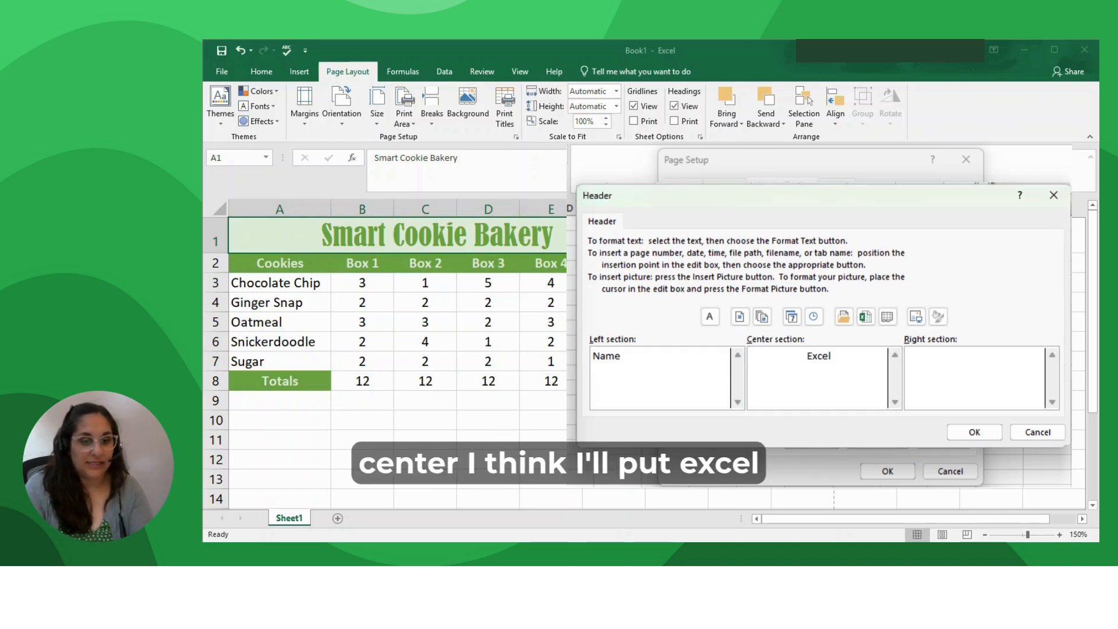